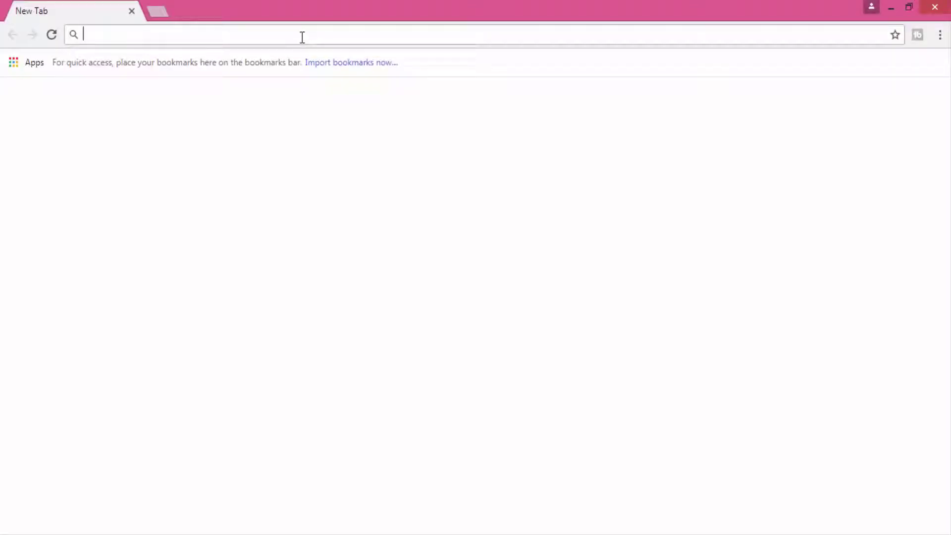
# Search Google for 'গ্রাফিক্স ডিজাইন' and open the first Techtunes article result
pyautogui.write('গ')
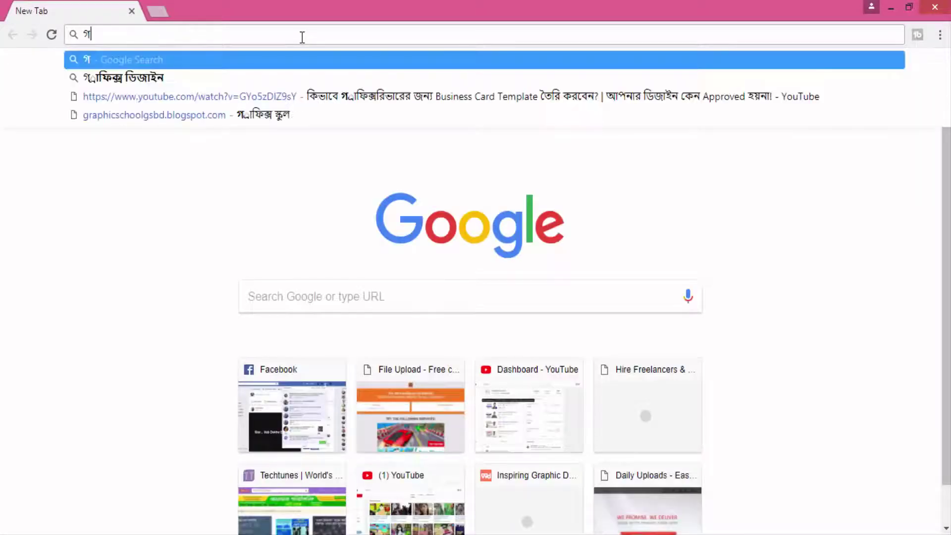
pyautogui.write('্রাফিক্স ডিজা')
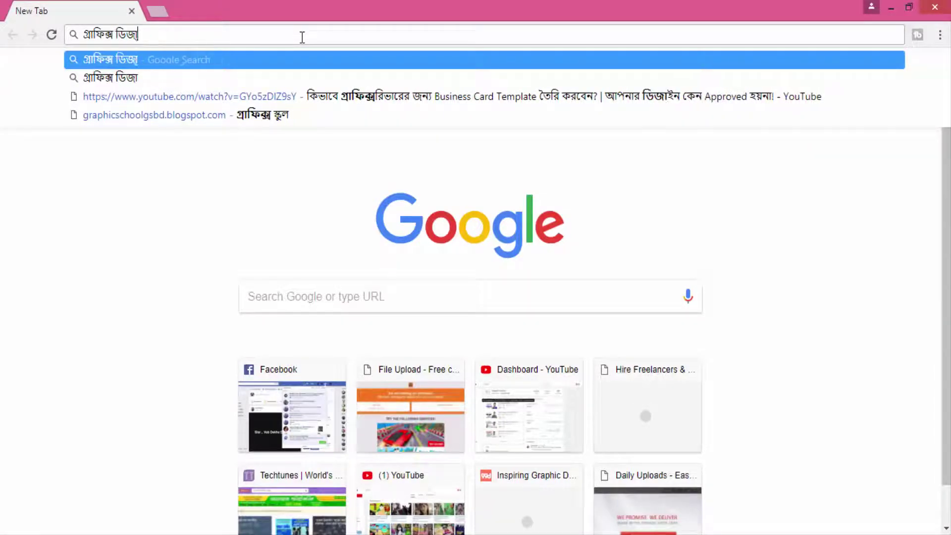
pyautogui.write('ইন')
pyautogui.press('Return')
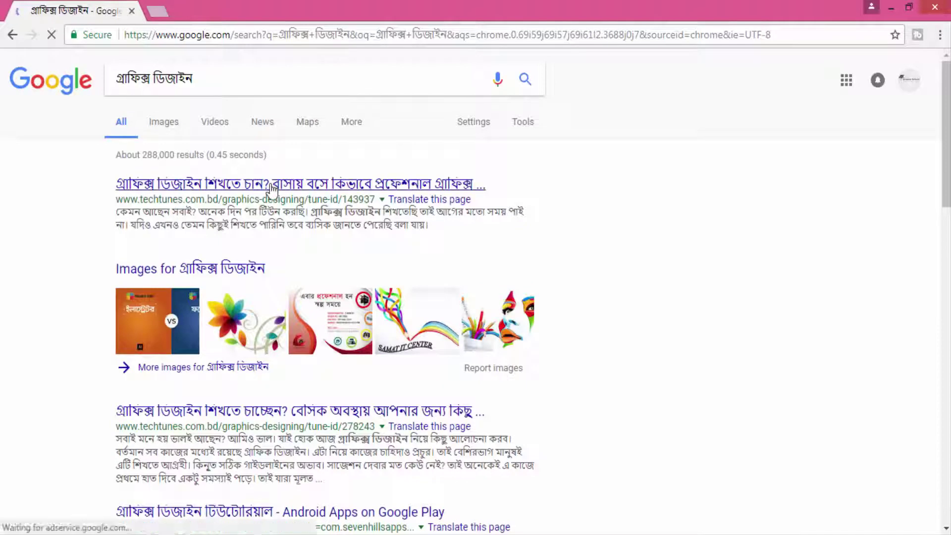
pyautogui.click(271, 188)
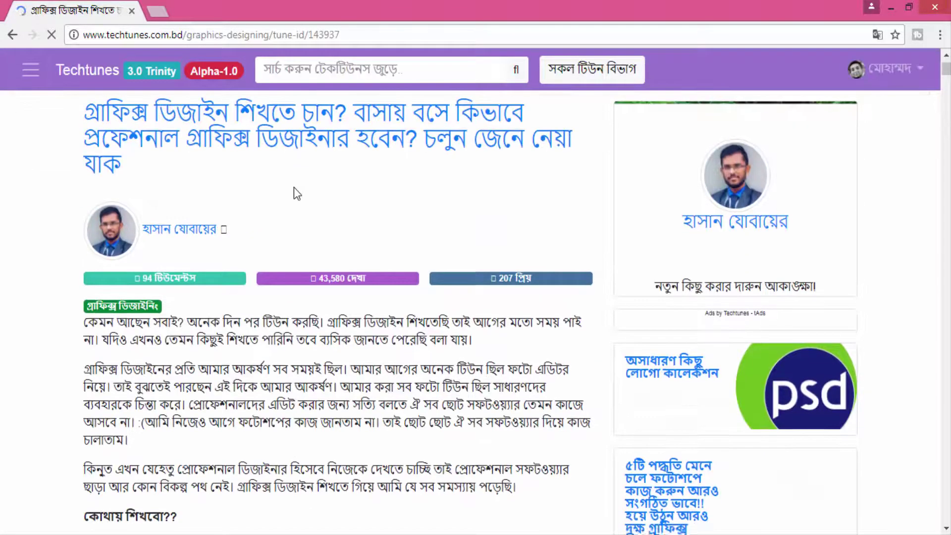
# Select the article text from the first paragraph down to the 'খরচ কেমন হবে??' line
pyautogui.scroll(-3, 294, 187)
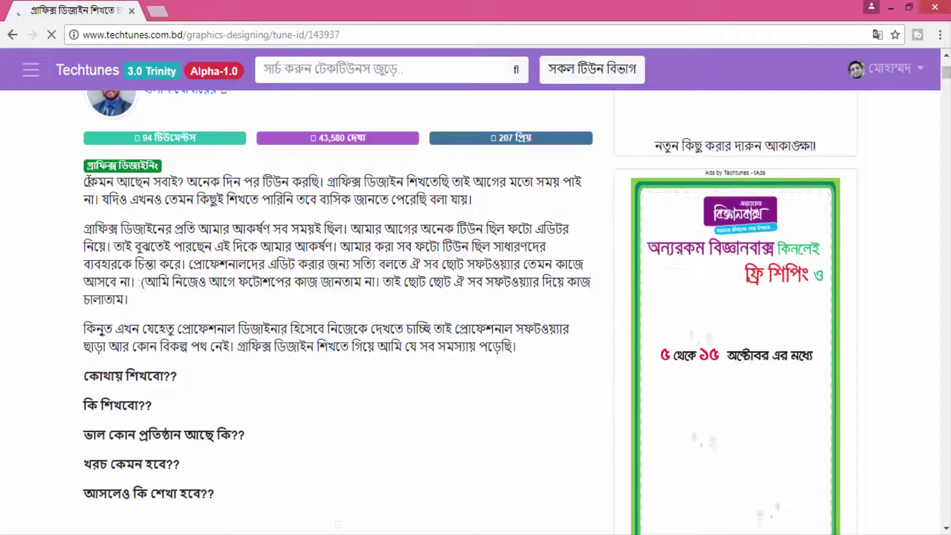
pyautogui.moveTo(85, 182); pyautogui.dragTo(258, 462)
pyautogui.hotkey('ctrl', 'c')
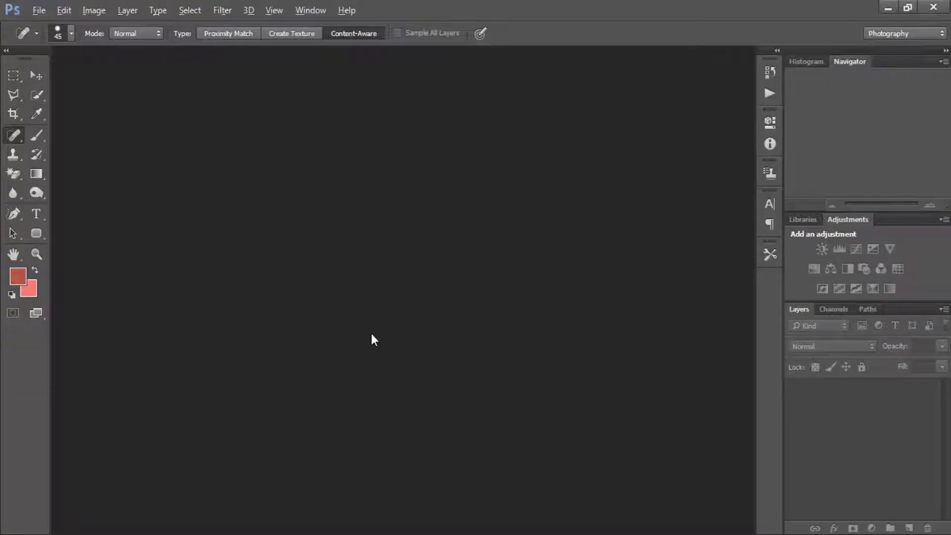
# Create a new 1366×768 pixel Photoshop document with a white background
pyautogui.hotkey('ctrl', 'n')
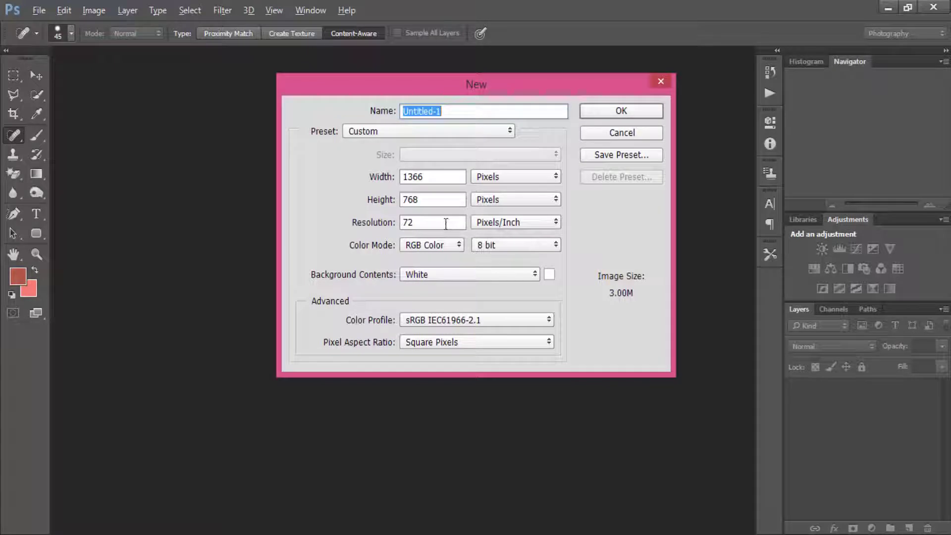
pyautogui.click(643, 110)
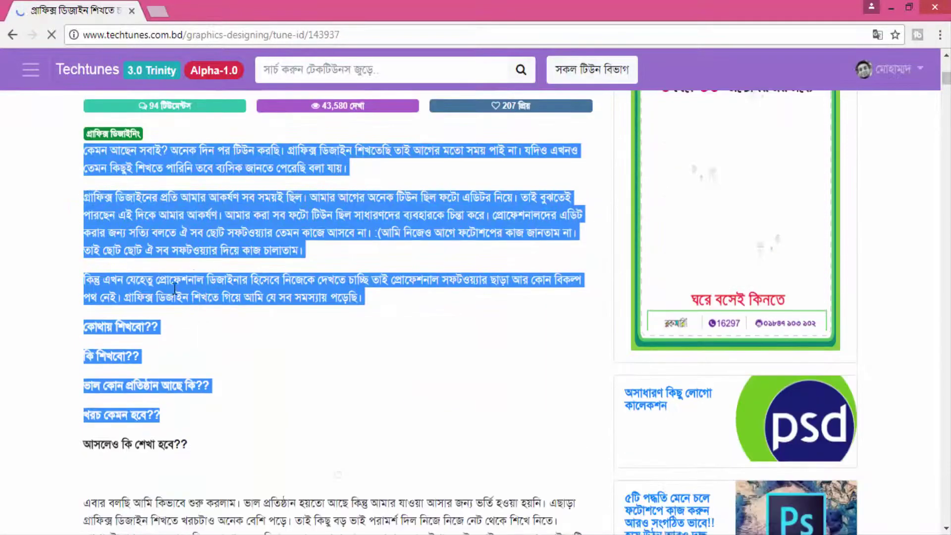
# Paste the copied article paragraphs into the blank Word document and select them all
pyautogui.moveTo(85, 149); pyautogui.dragTo(244, 451)
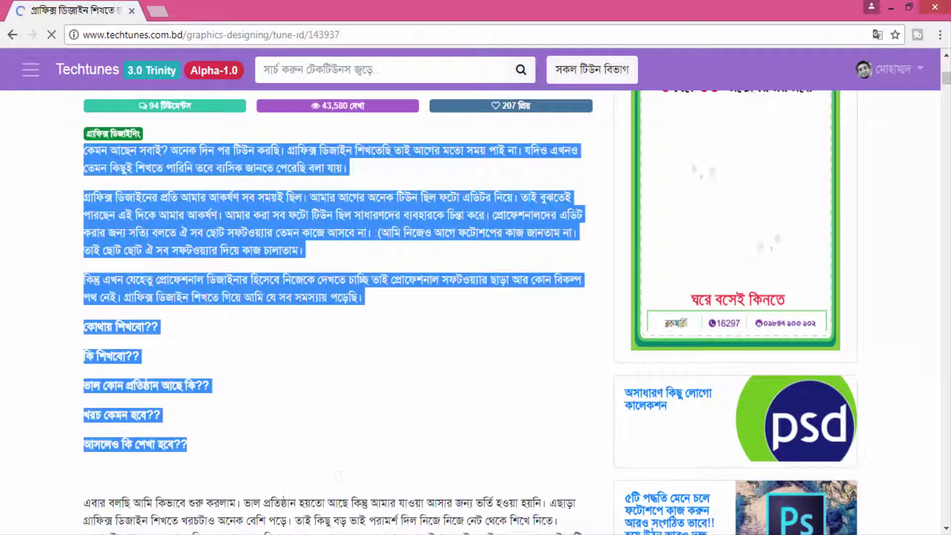
pyautogui.hotkey('ctrl', 'v')
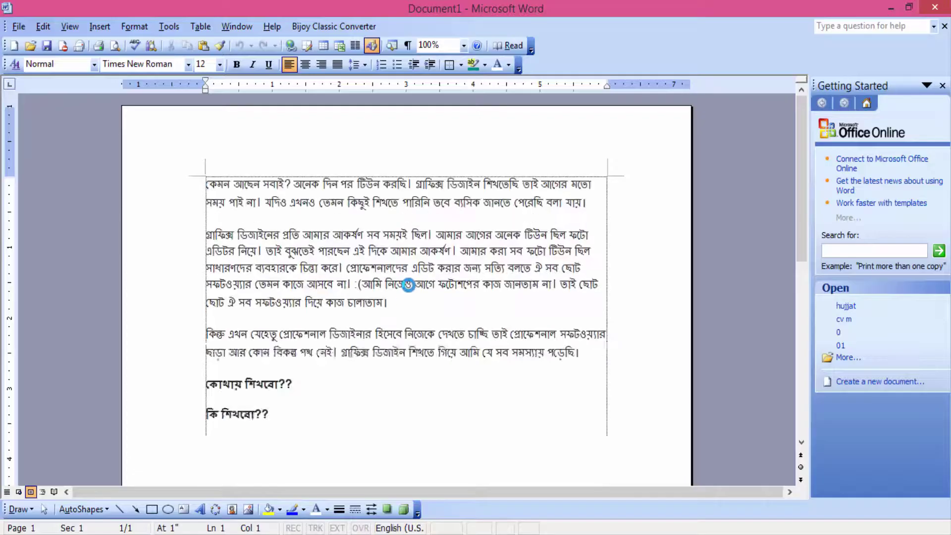
pyautogui.hotkey('ctrl', 'a')
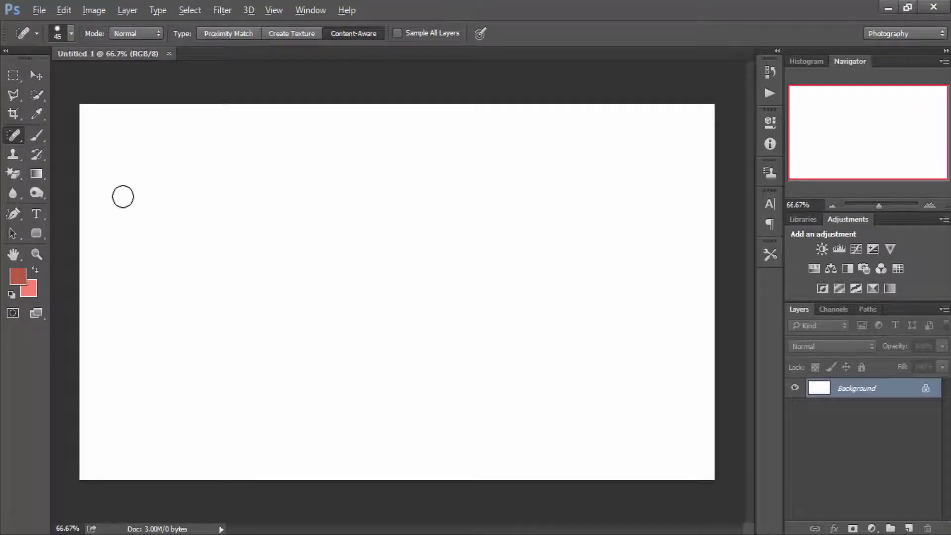
# Paste the article into a canvas-wide paragraph text box, left-align it, and commit the layer
pyautogui.click(37, 213)
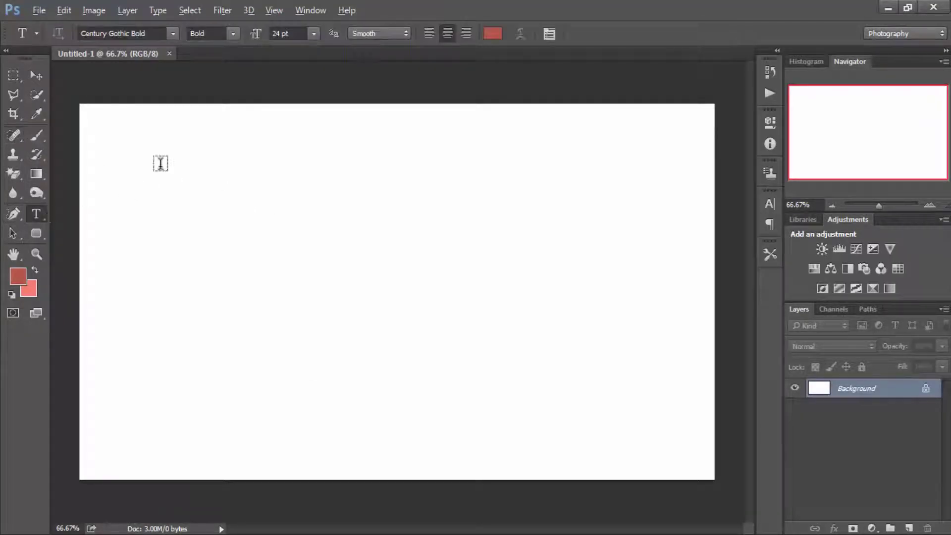
pyautogui.moveTo(154, 144)
pyautogui.mouseDown()
pyautogui.moveTo(507, 378)
pyautogui.moveTo(593, 414)
pyautogui.mouseUp()
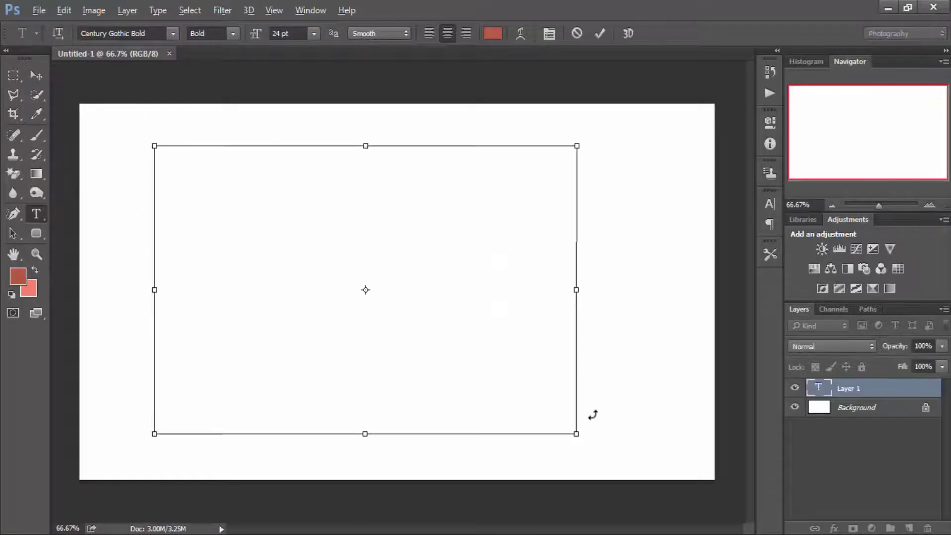
pyautogui.hotkey('ctrl', 'v')
pyautogui.hotkey('ctrl', 'a')
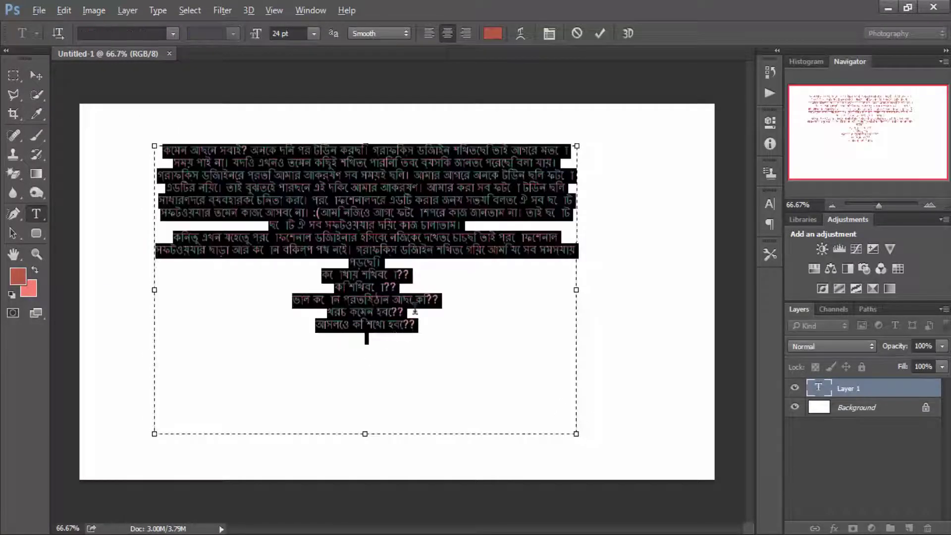
pyautogui.click(425, 34)
pyautogui.click(327, 272)
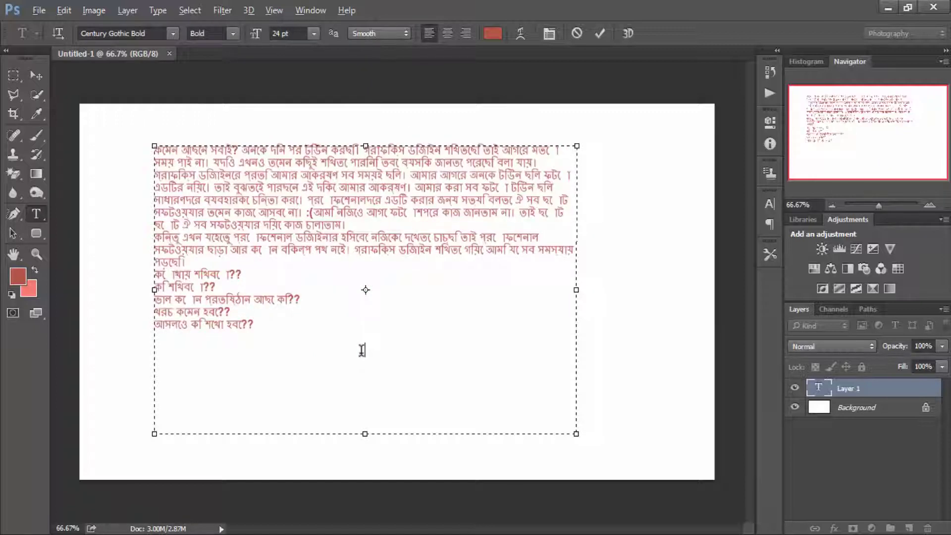
pyautogui.click(207, 186)
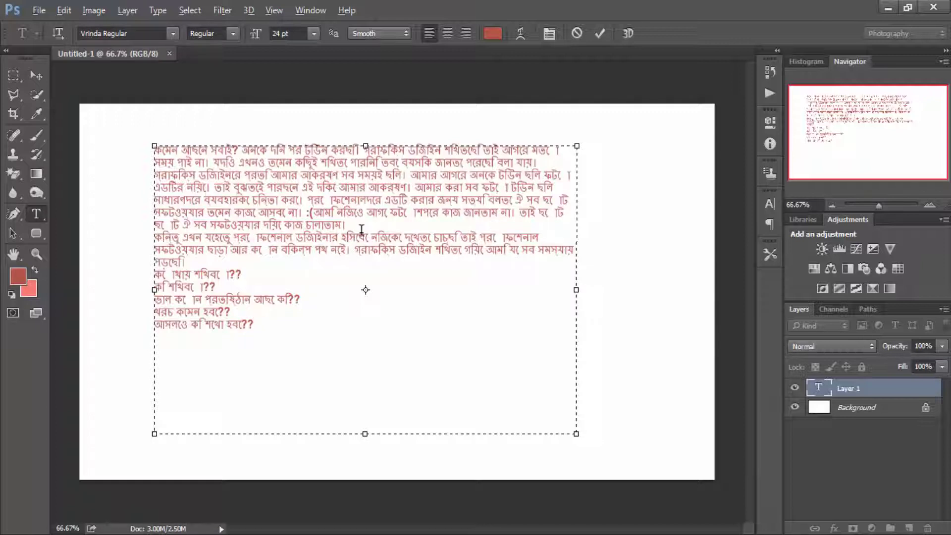
pyautogui.click(36, 76)
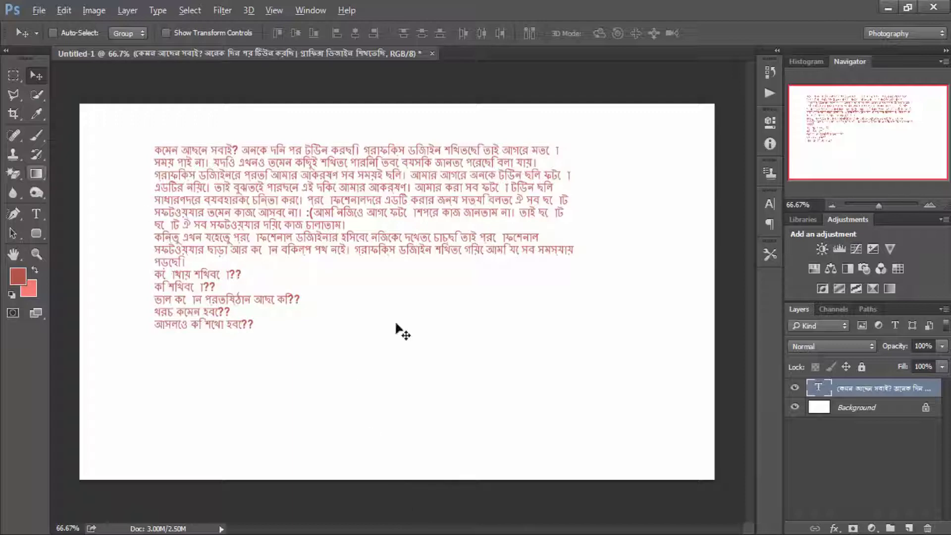
# Delete the Photoshop text layer and clear the Word document back to a blank page
pyautogui.press('Delete')
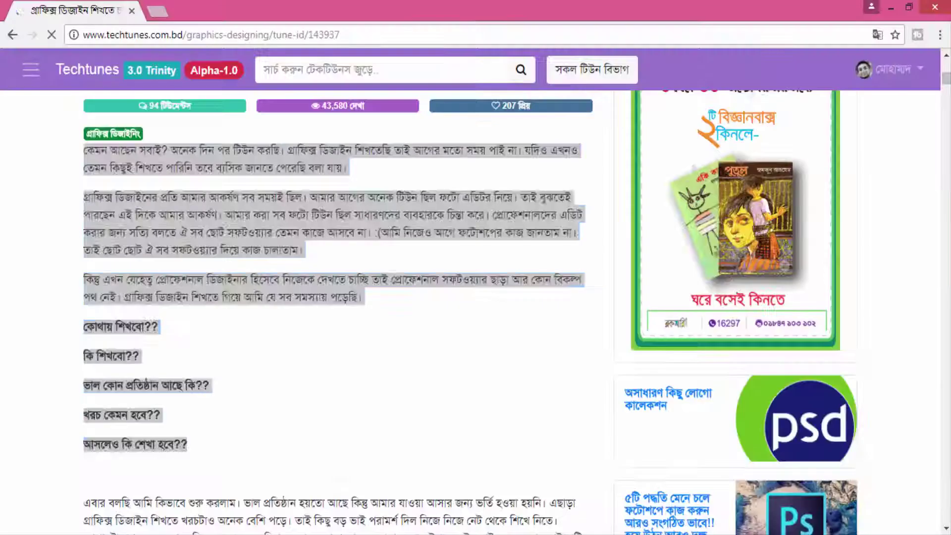
pyautogui.hotkey('alt', 'Tab')
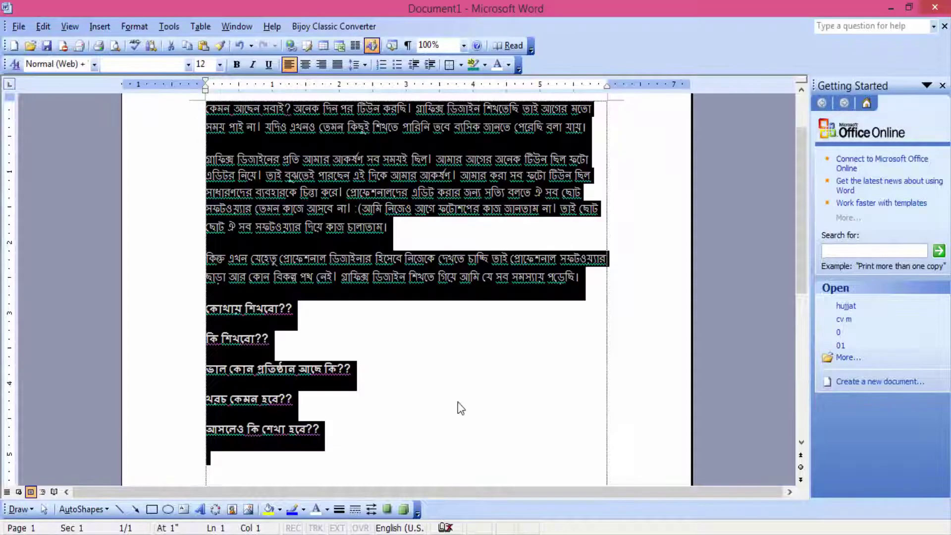
pyautogui.press('Delete')
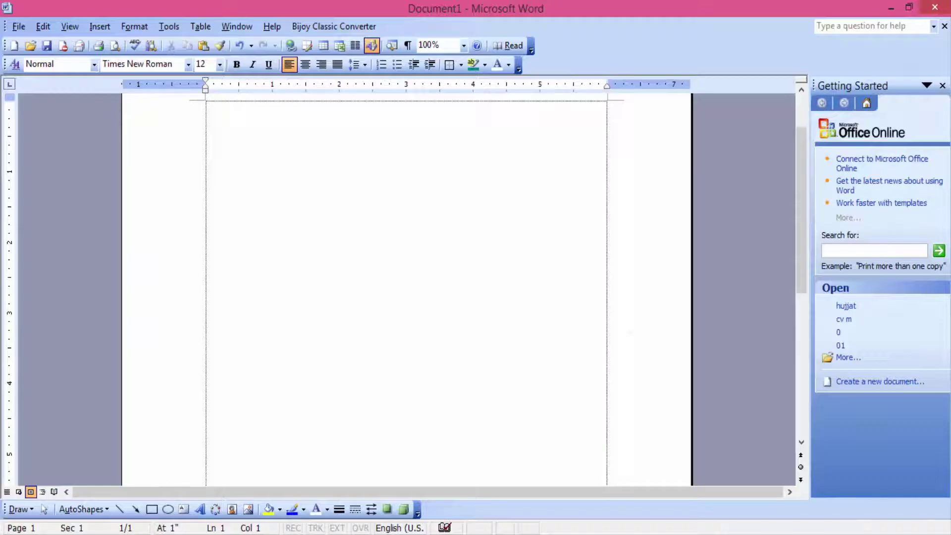
# Close the Getting Started side panel and open a new blank browser tab
pyautogui.click(942, 86)
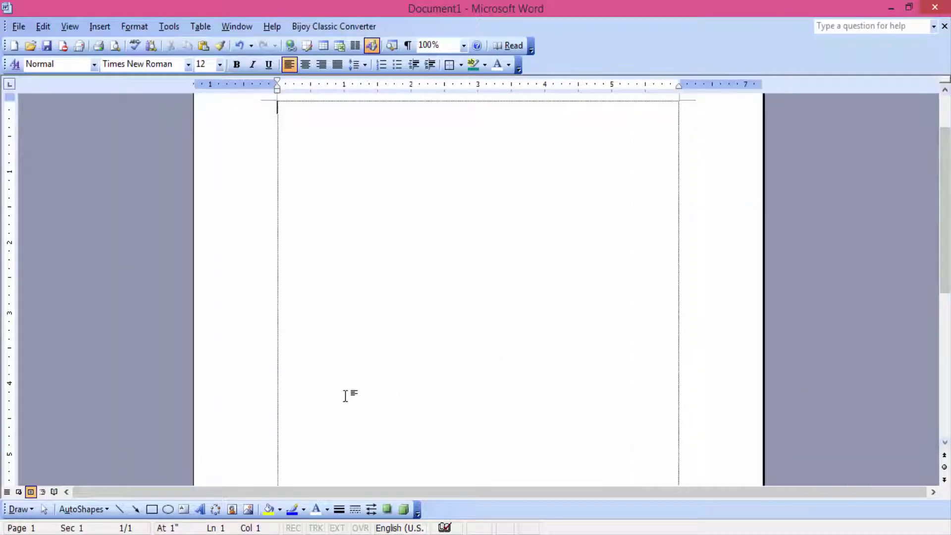
pyautogui.scroll(3, 249, 429)
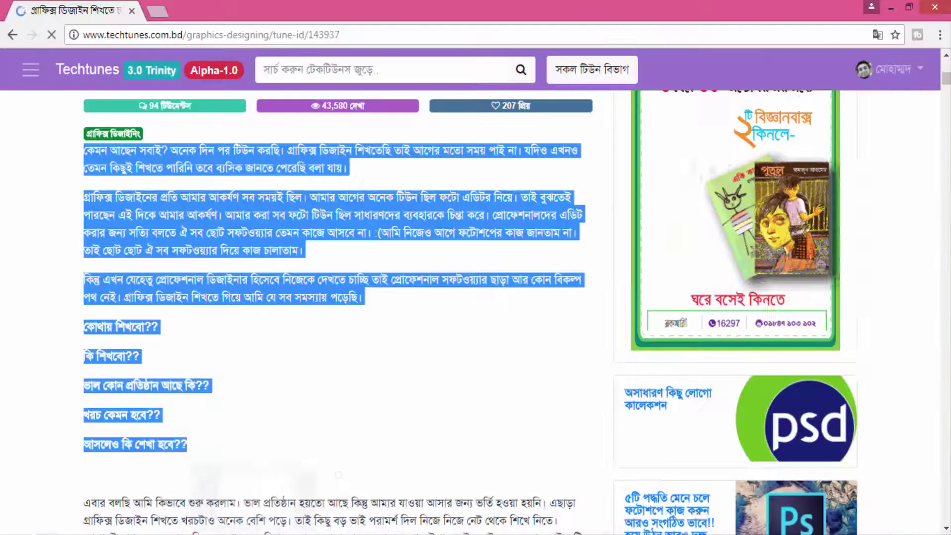
pyautogui.click(163, 11)
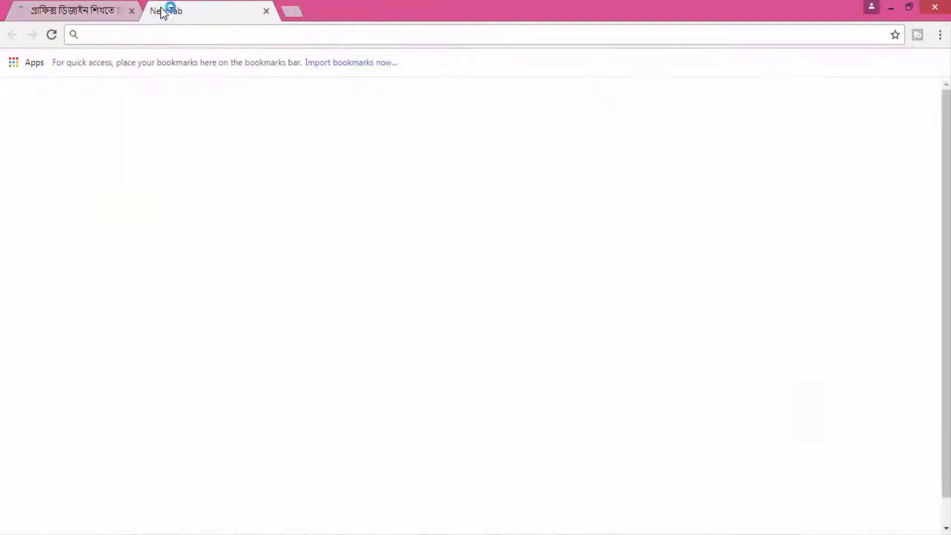
# Search the web for 'bangla web tools' and open the Bangla Web Tools Homepage on sourceforge
pyautogui.write('ন')
pyautogui.press('BackSpace')
pyautogui.press('BackSpace')
pyautogui.press('BackSpace')
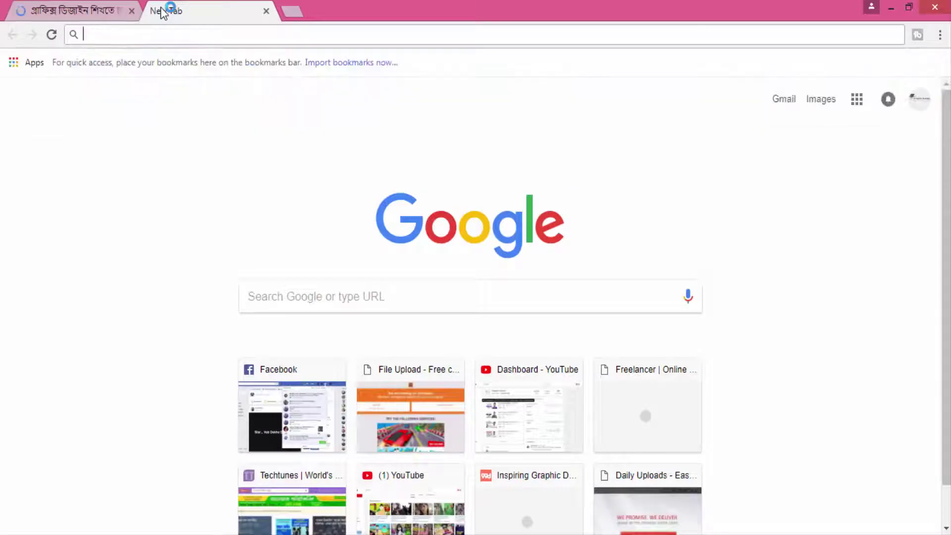
pyautogui.write('ban')
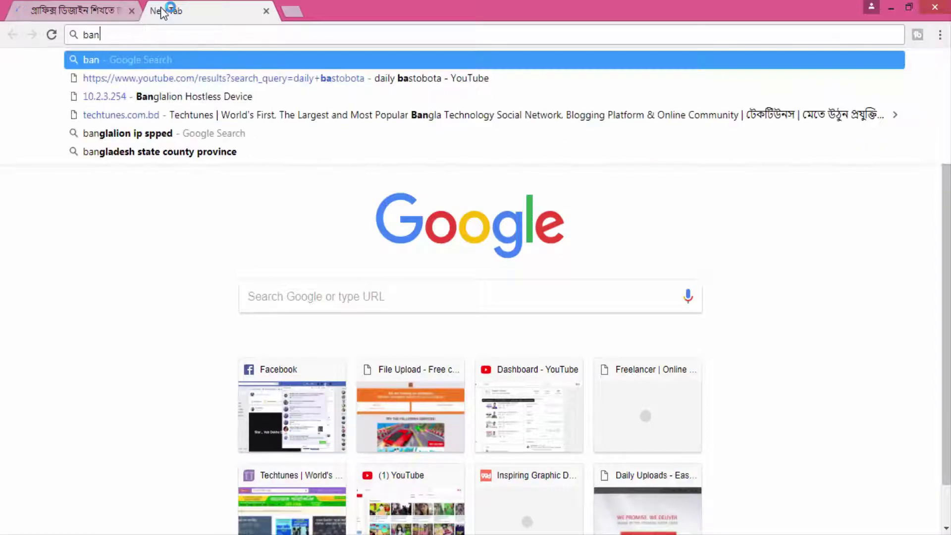
pyautogui.write('gla web tools')
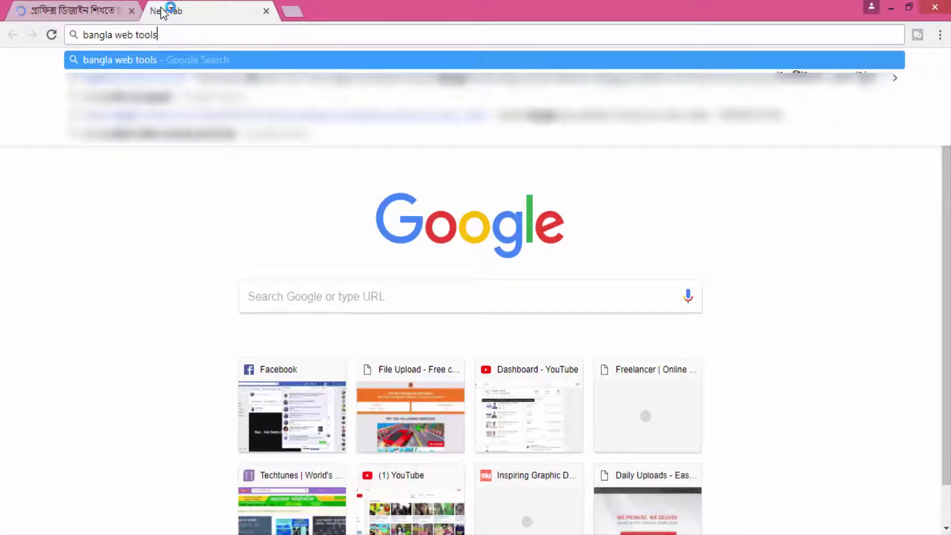
pyautogui.press('Return')
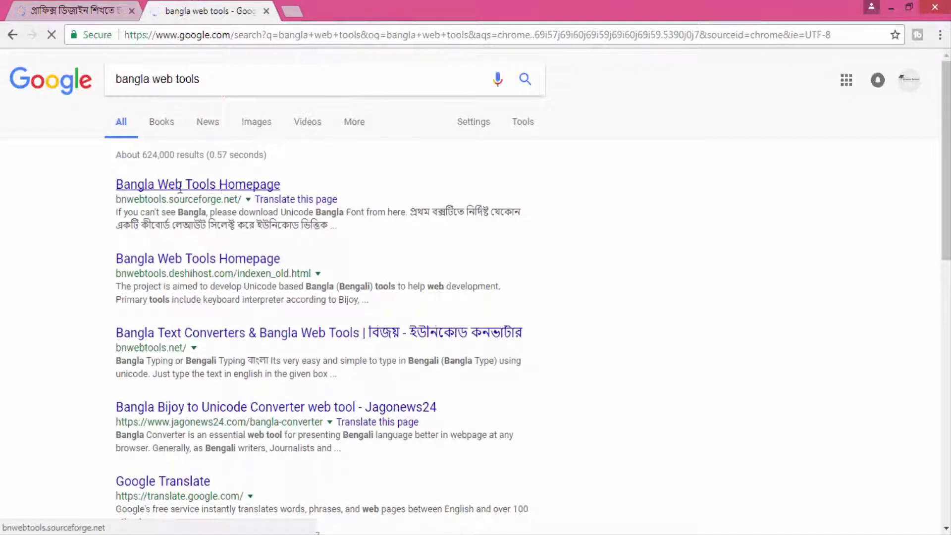
pyautogui.click(198, 187)
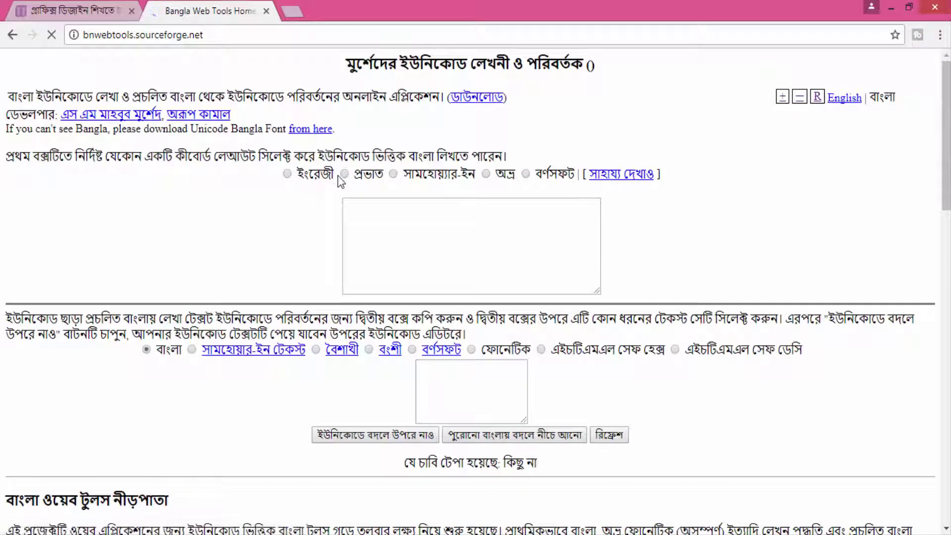
pyautogui.click(72, 5)
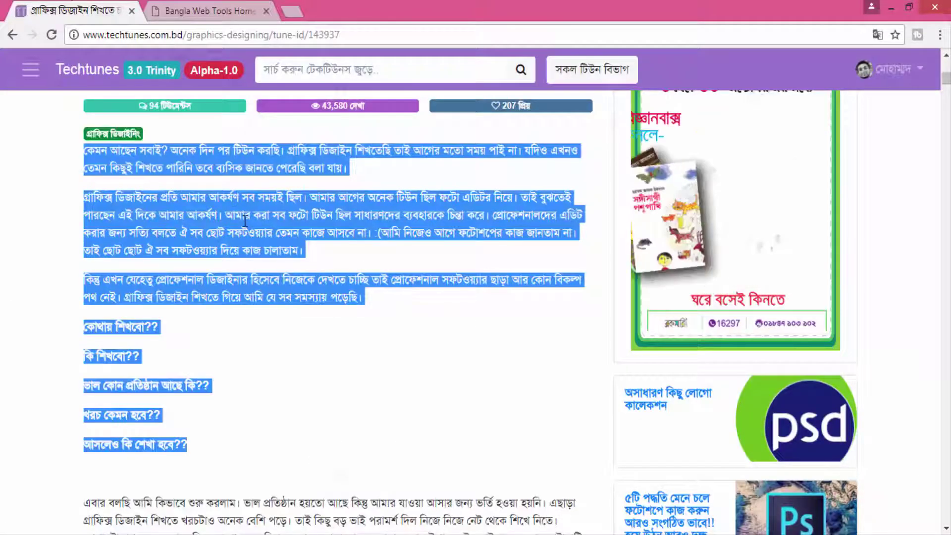
pyautogui.scroll(1, 246, 214)
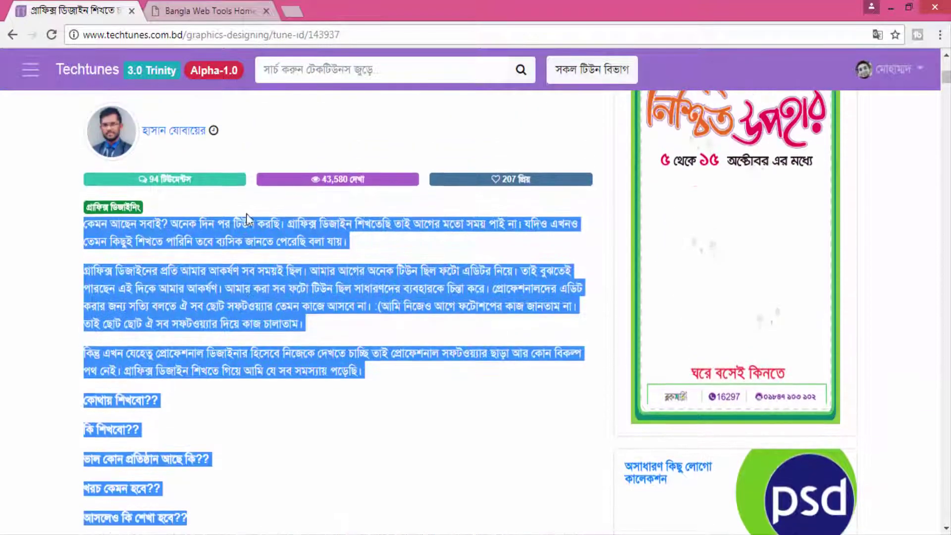
pyautogui.scroll(3, 231, 248)
pyautogui.scroll(3, 231, 249)
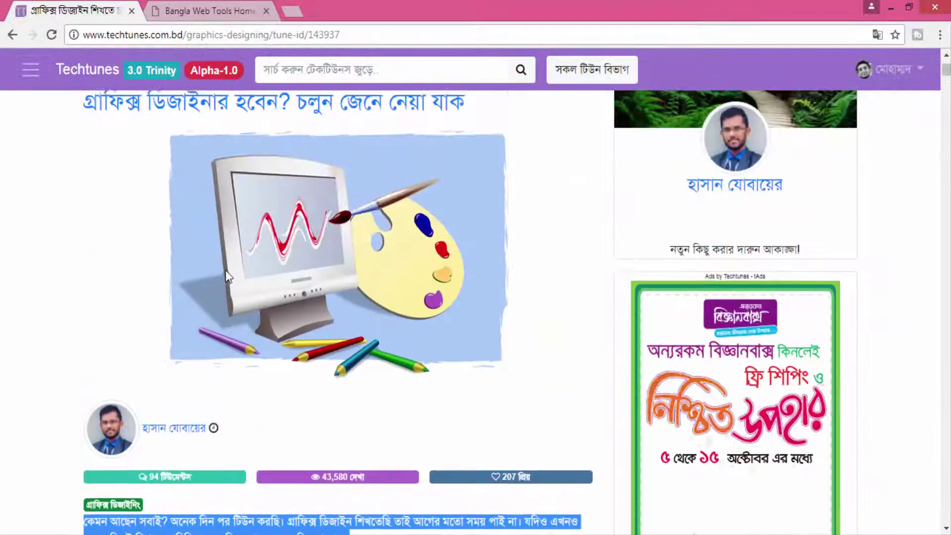
pyautogui.scroll(2, 233, 248)
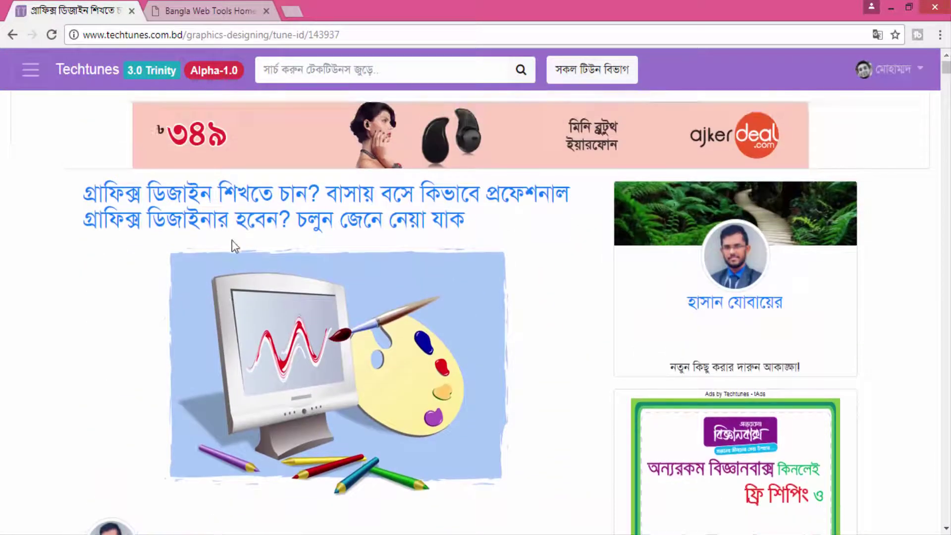
pyautogui.click(179, 7)
pyautogui.click(379, 203)
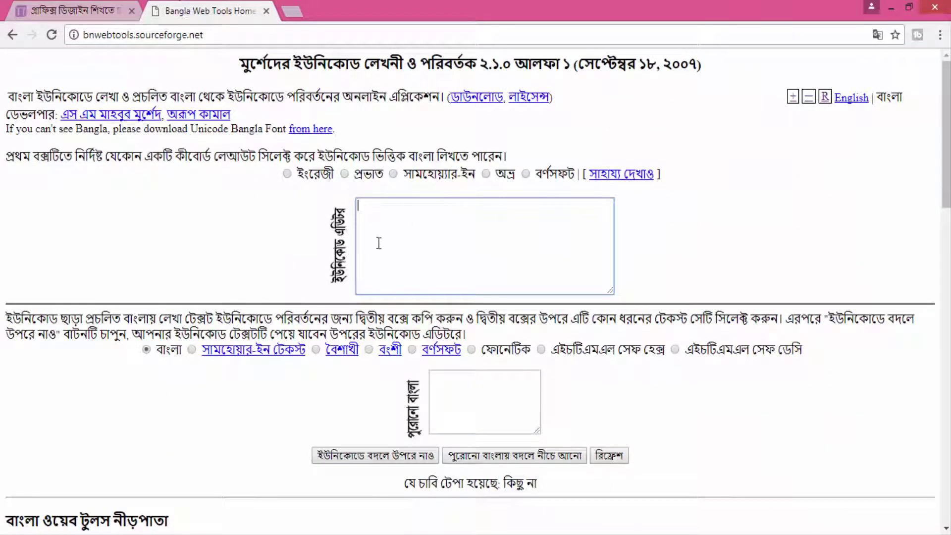
# Paste the article into the Unicode editor and convert it to old Bijoy encoding
pyautogui.hotkey('ctrl', 'v')
pyautogui.scroll(-2, 547, 400)
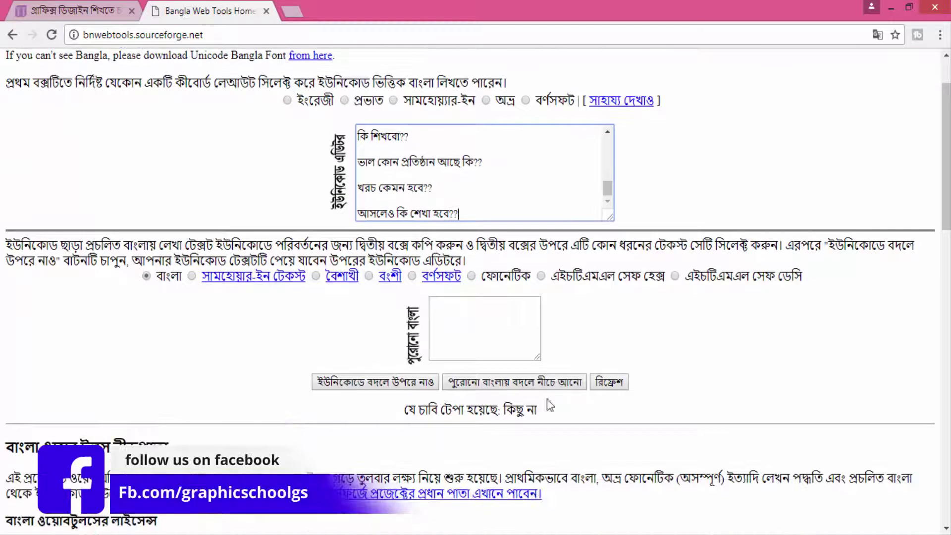
pyautogui.click(482, 379)
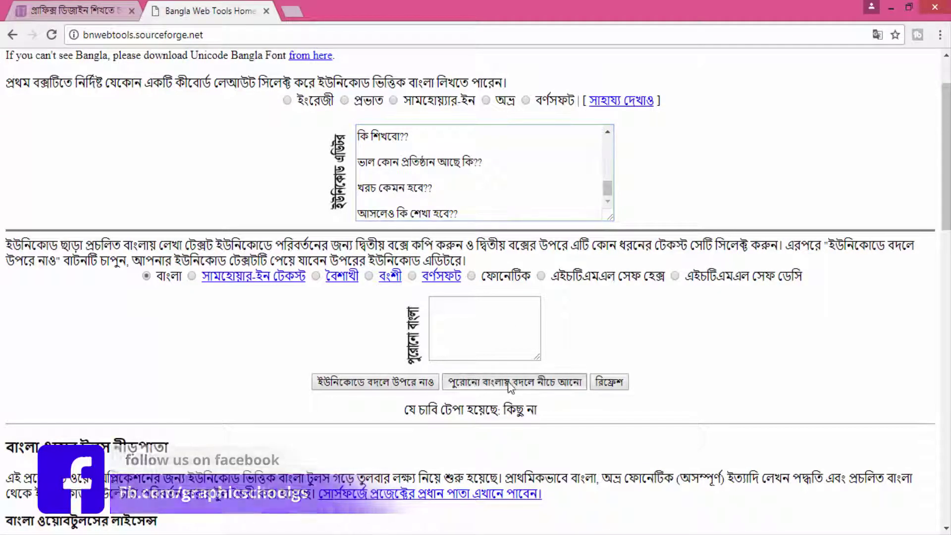
# Copy all the converted Bijoy text and paste it into the blank Word document
pyautogui.hotkey('ctrl', 'a')
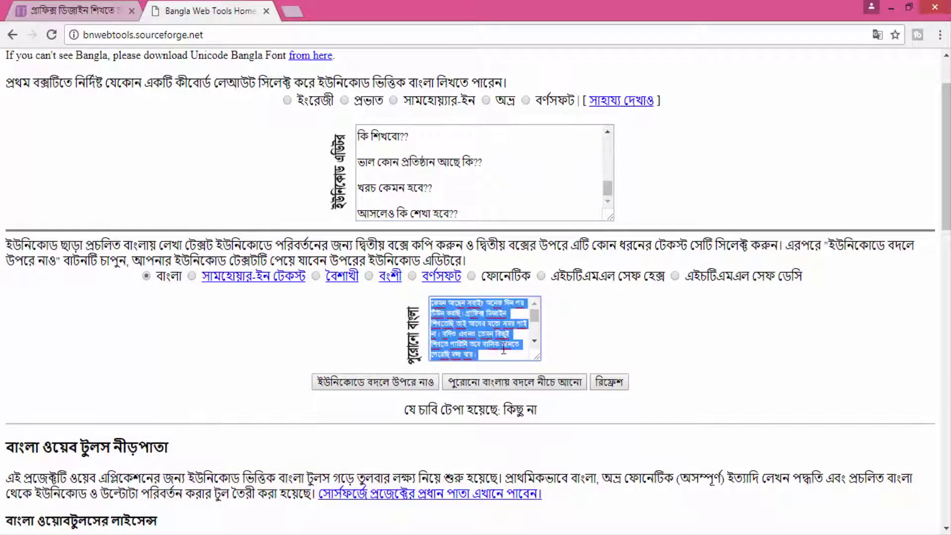
pyautogui.rightClick(493, 341)
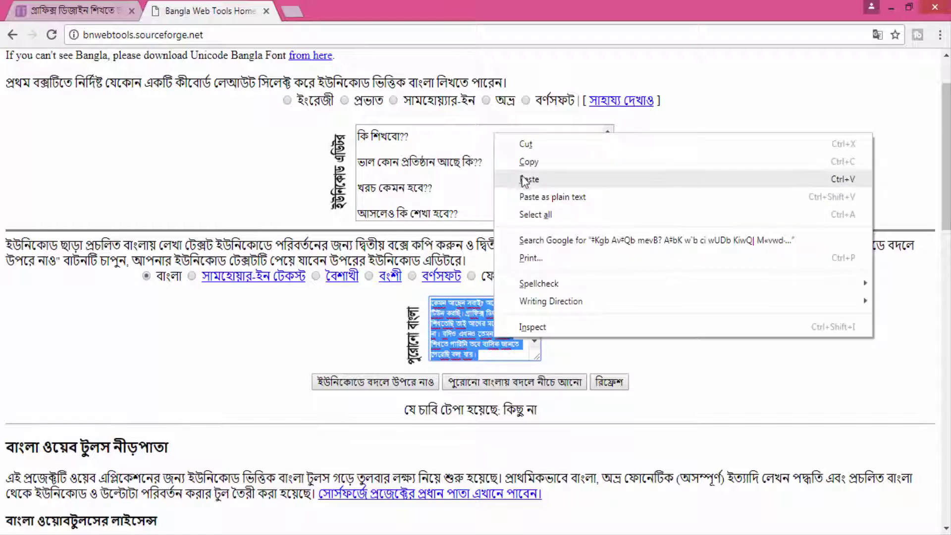
pyautogui.click(510, 161)
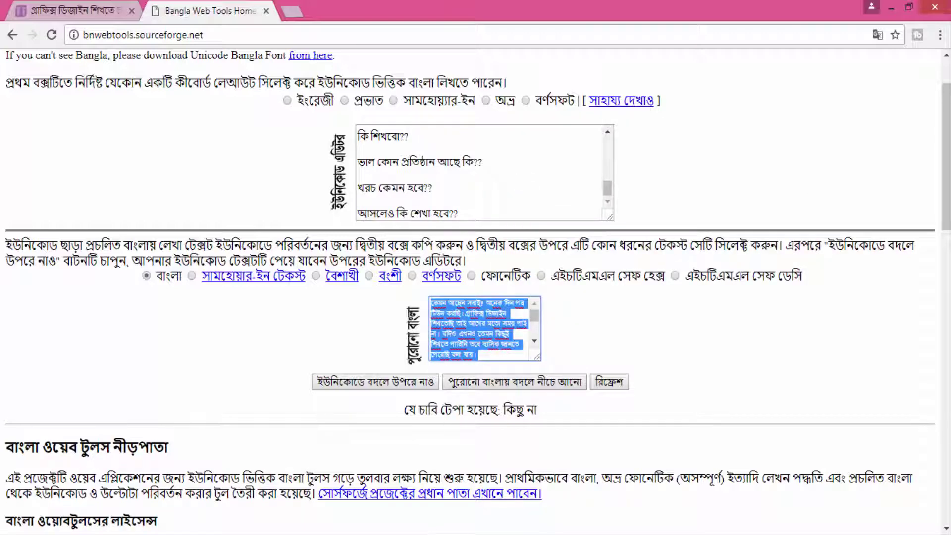
pyautogui.hotkey('alt', 'Tab')
pyautogui.hotkey('ctrl', 'v')
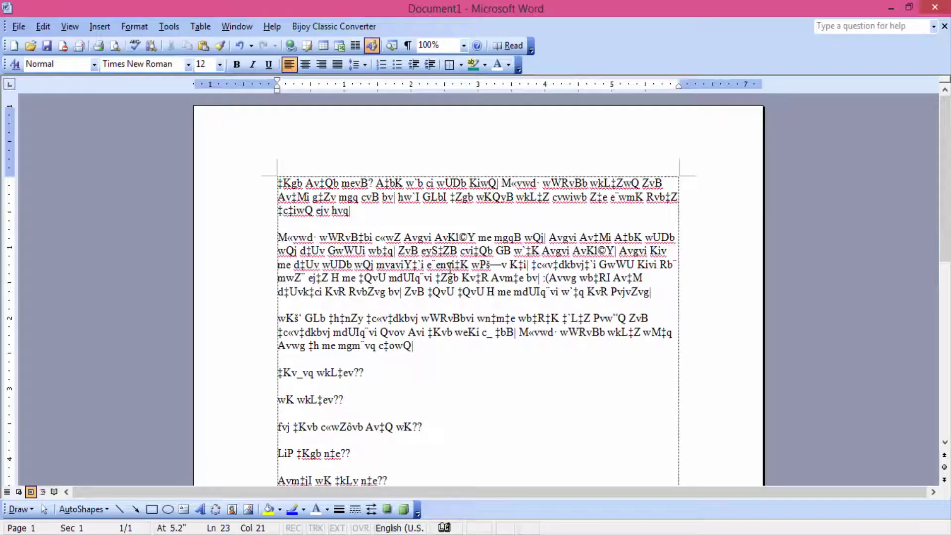
# Set all the pasted text in SutonnyMJ so it reads as Bengali
pyautogui.hotkey('ctrl', 'a')
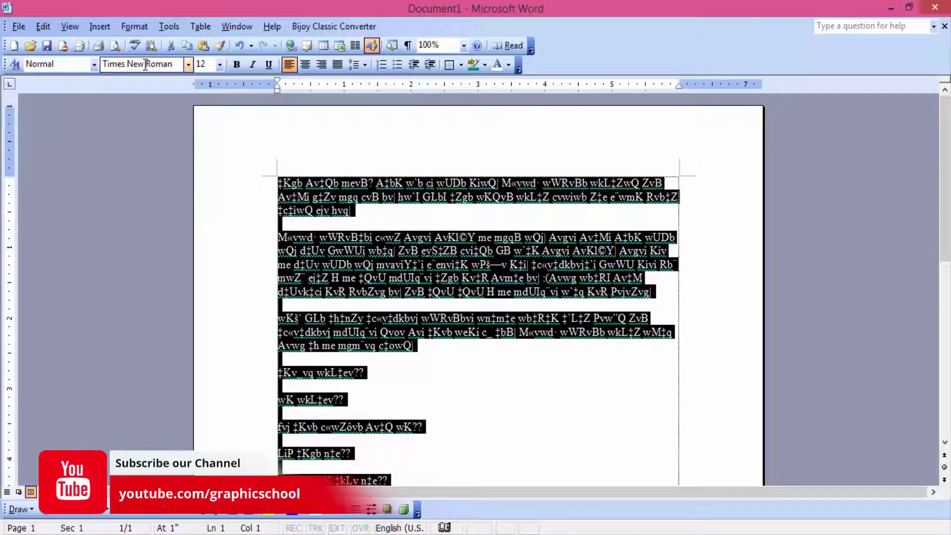
pyautogui.click(147, 64)
pyautogui.write('Su')
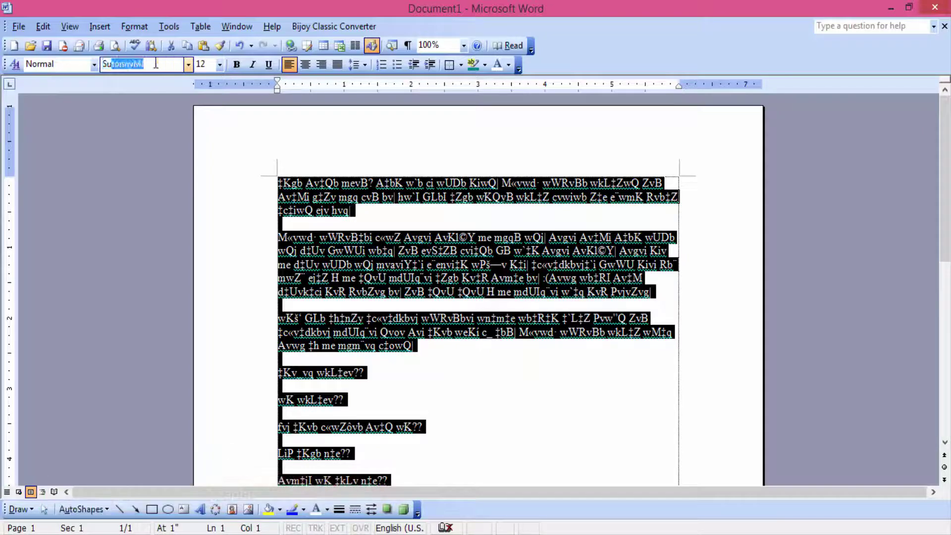
pyautogui.press('Return')
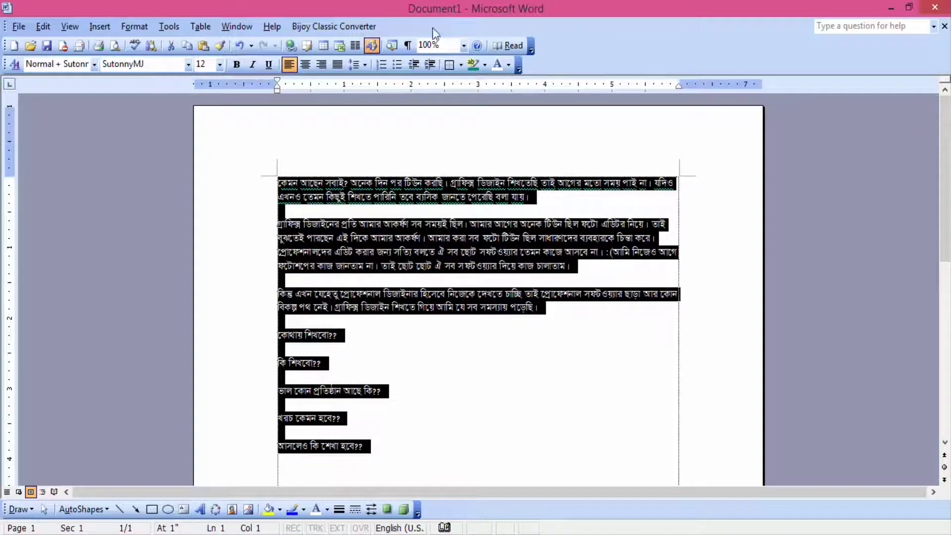
pyautogui.click(429, 268)
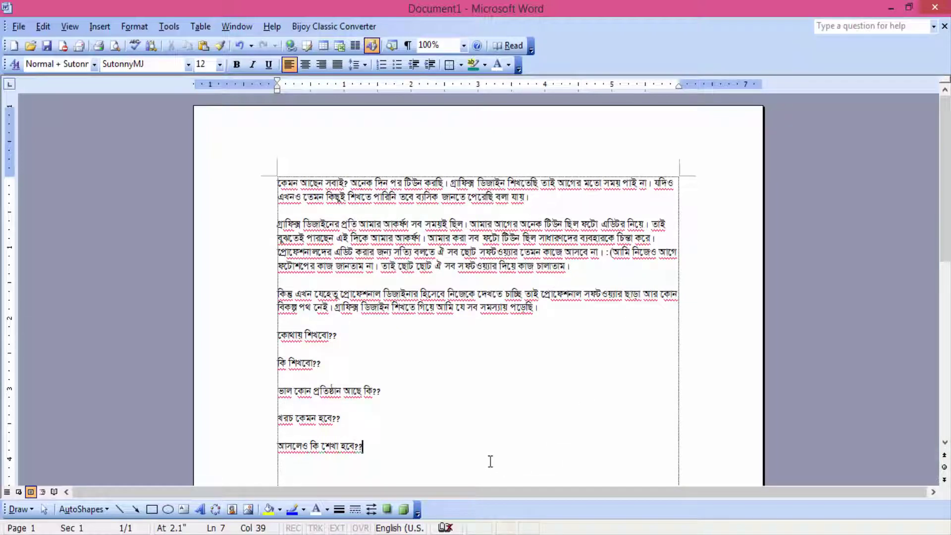
# Convert the article with Bijoy2003 To Classic, then remove it from the page
pyautogui.moveTo(491, 461); pyautogui.dragTo(259, 182)
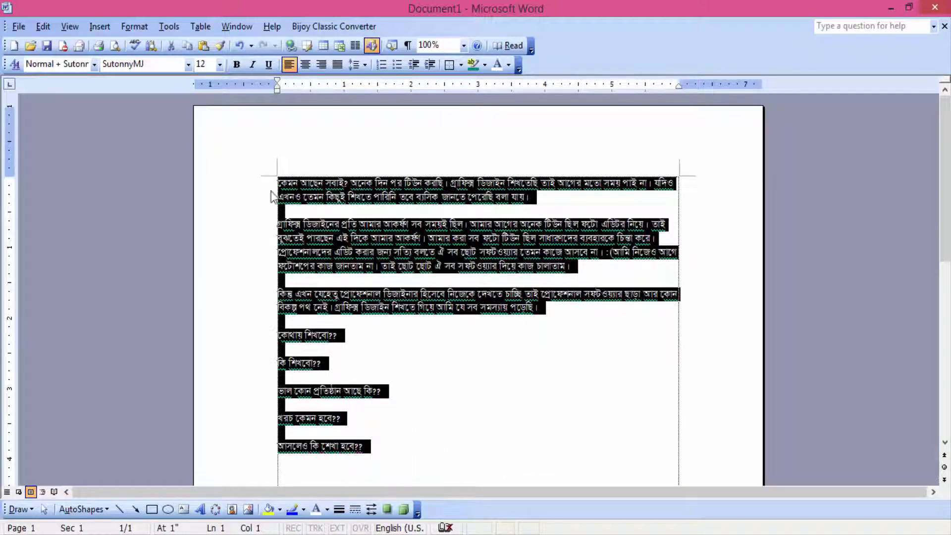
pyautogui.click(315, 27)
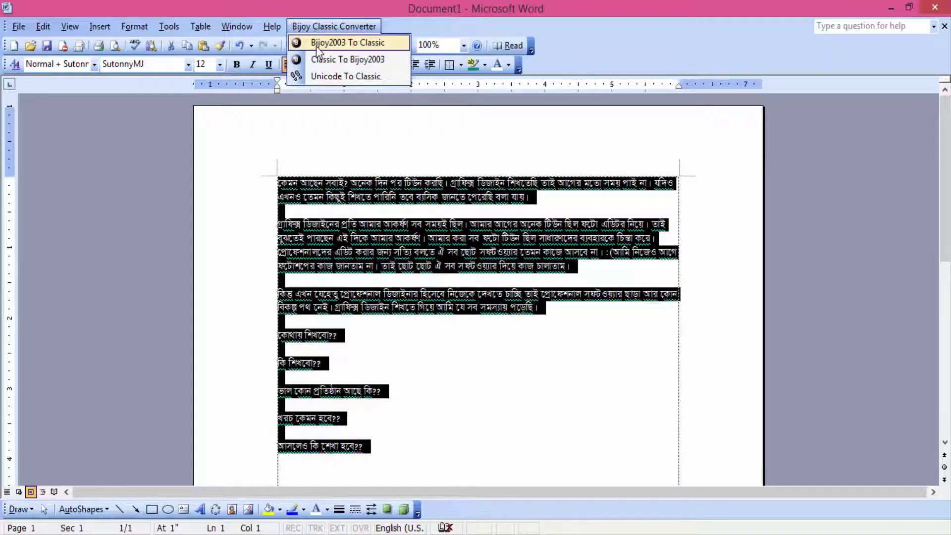
pyautogui.click(317, 44)
pyautogui.click(525, 328)
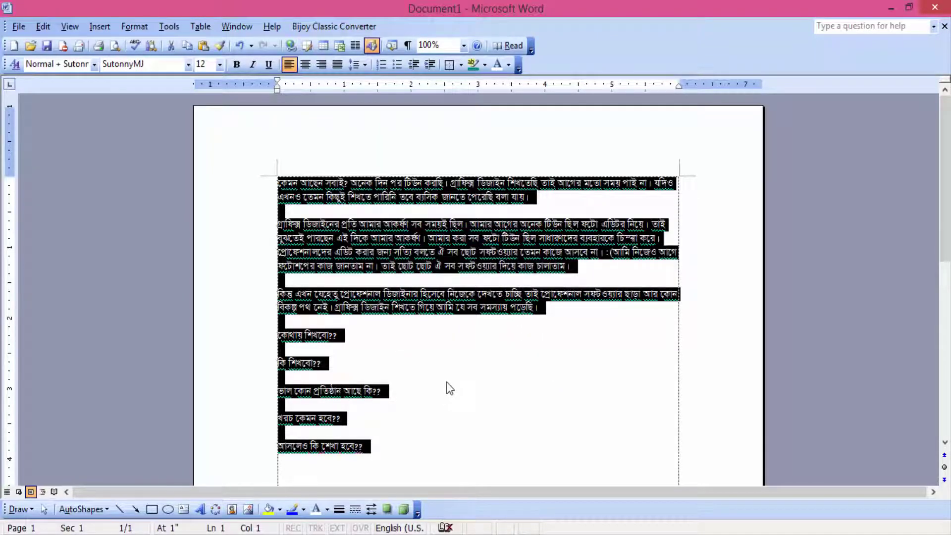
pyautogui.press('Delete')
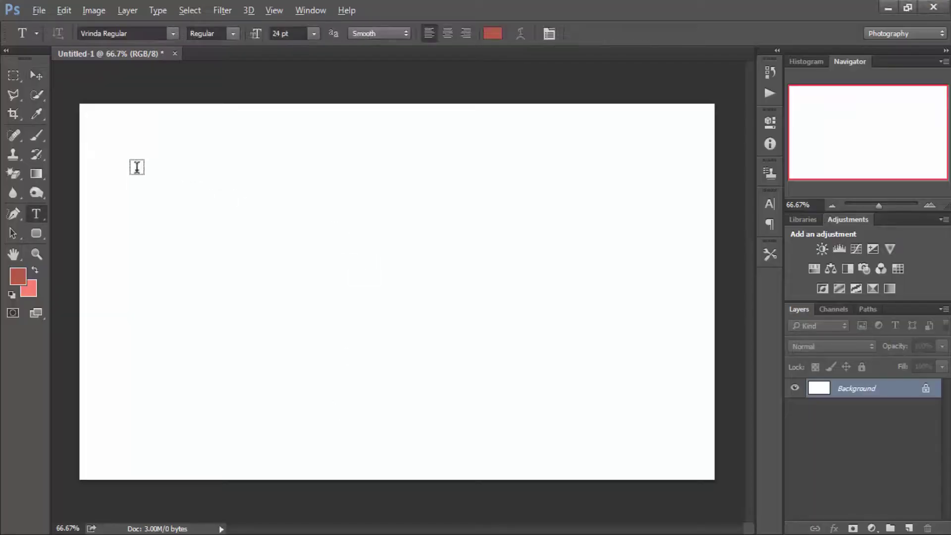
# Paste the converted article into a new text box set in SutonnyMJ Regular
pyautogui.moveTo(136, 169); pyautogui.dragTo(582, 432)
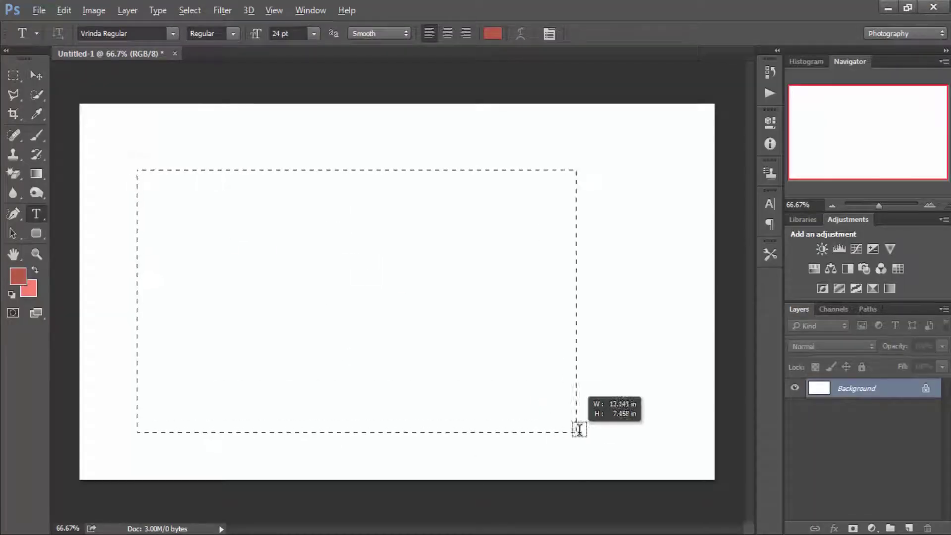
pyautogui.hotkey('ctrl', 'v')
pyautogui.hotkey('ctrl', 'a')
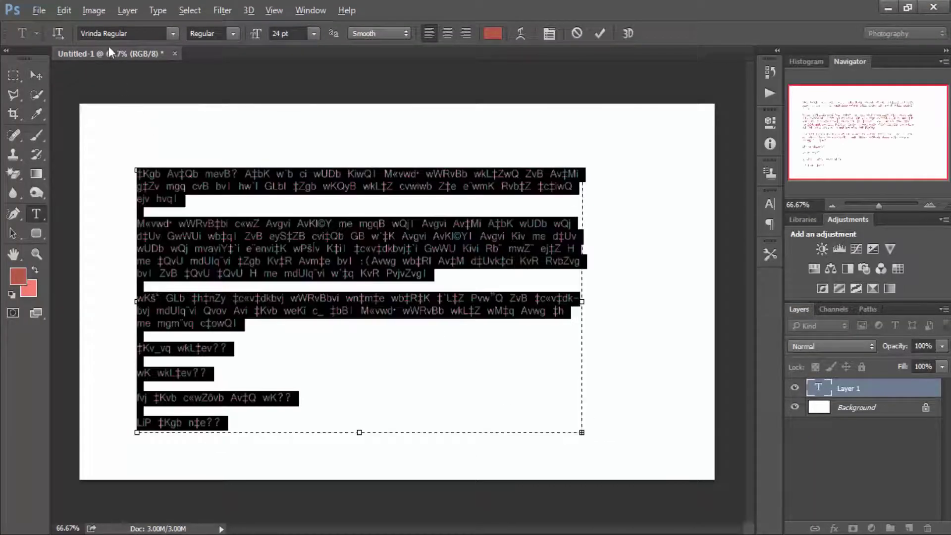
pyautogui.click(114, 33)
pyautogui.press('BackSpace')
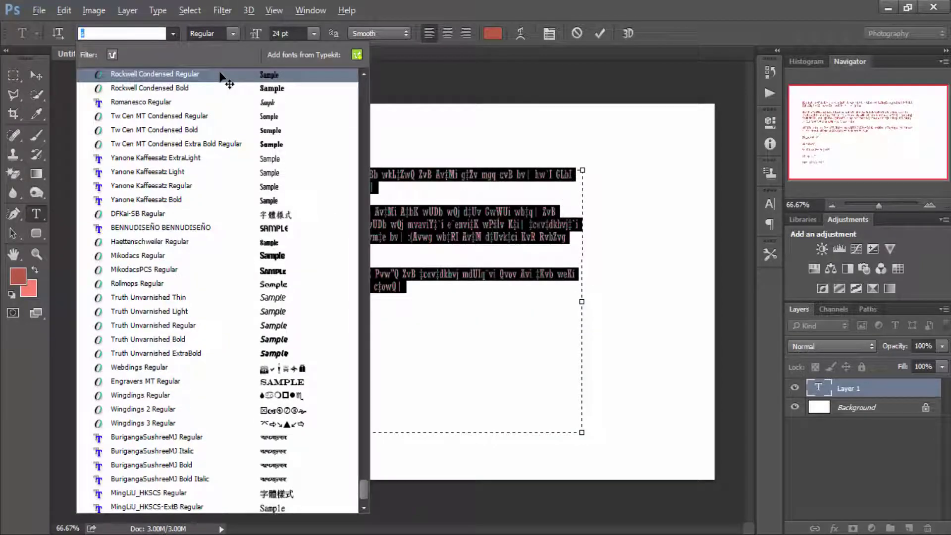
pyautogui.write('ut')
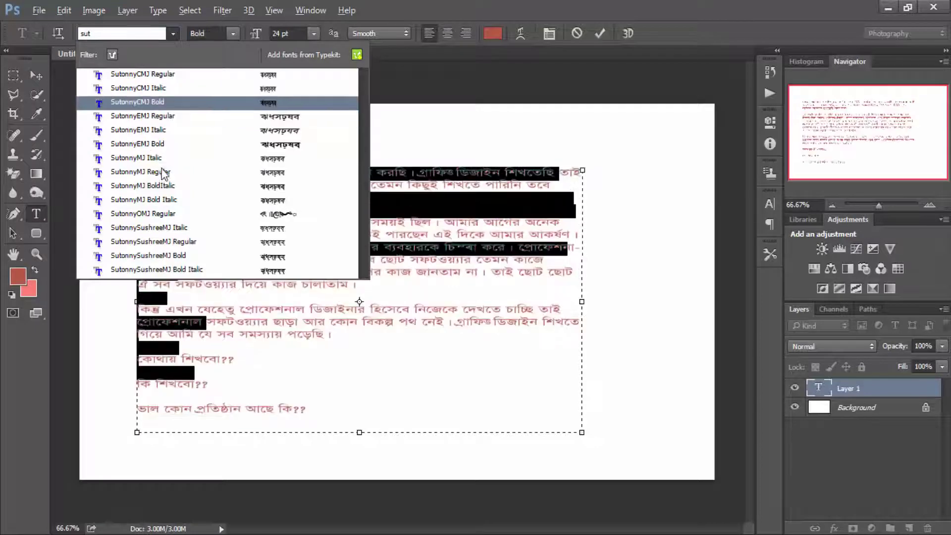
pyautogui.click(165, 172)
pyautogui.click(402, 280)
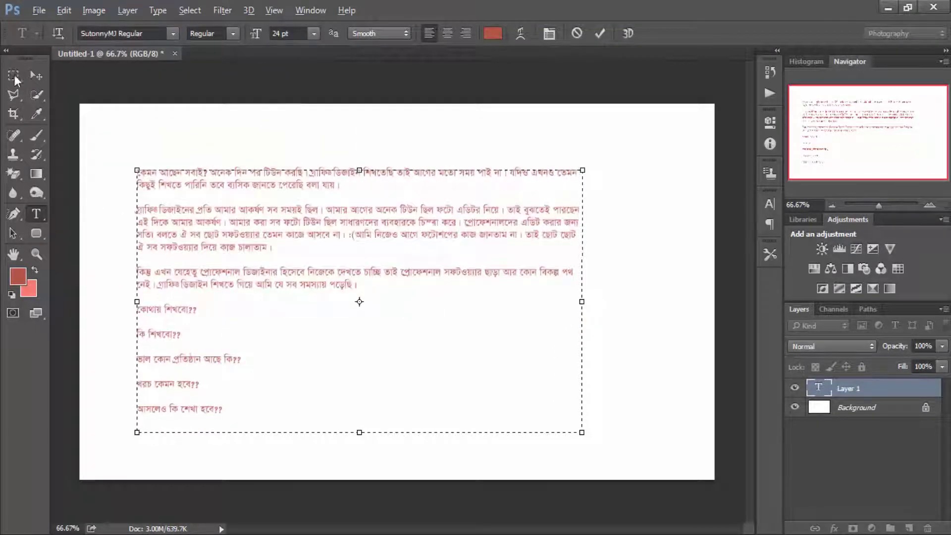
pyautogui.click(37, 75)
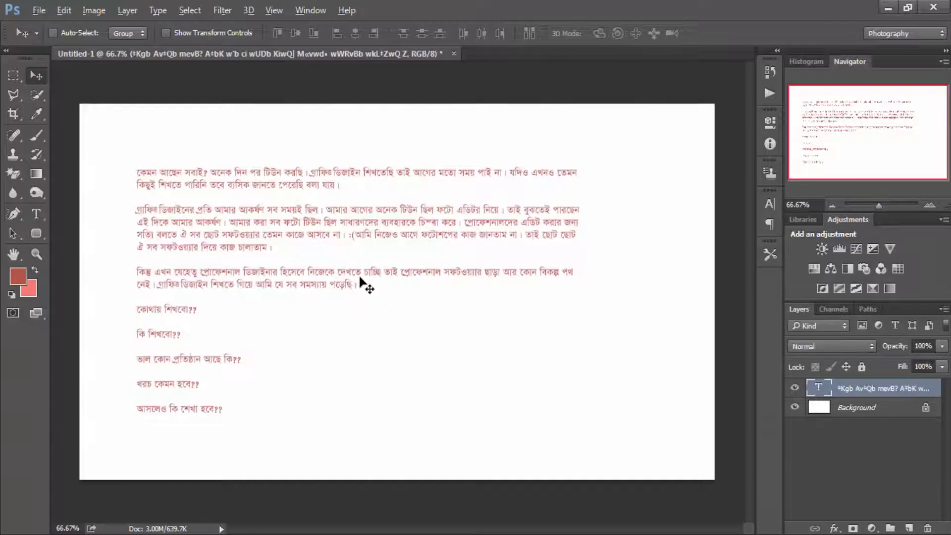
# Nudge the text block slightly up and right and scale it up to about 121%
pyautogui.moveTo(360, 278); pyautogui.dragTo(367, 272)
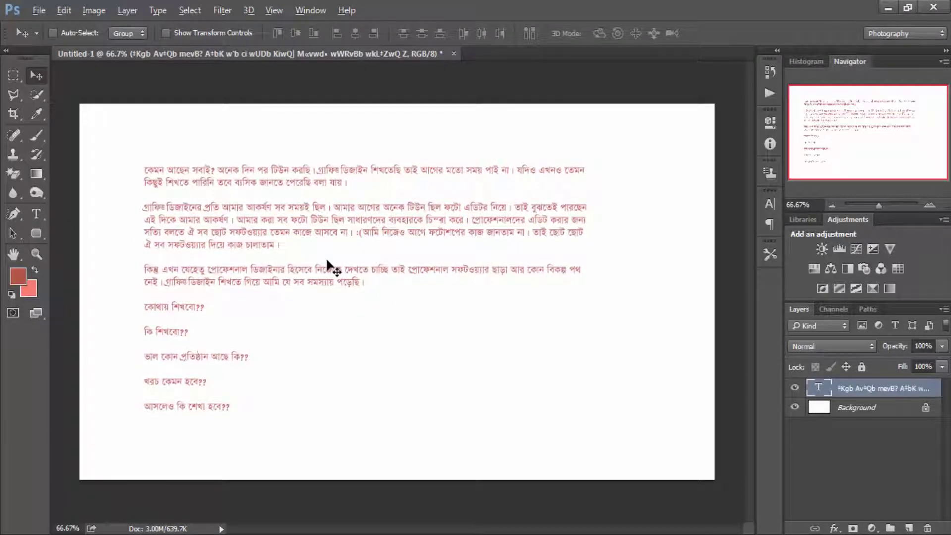
pyautogui.hotkey('ctrl', 't')
pyautogui.moveTo(593, 162); pyautogui.dragTo(640, 133)
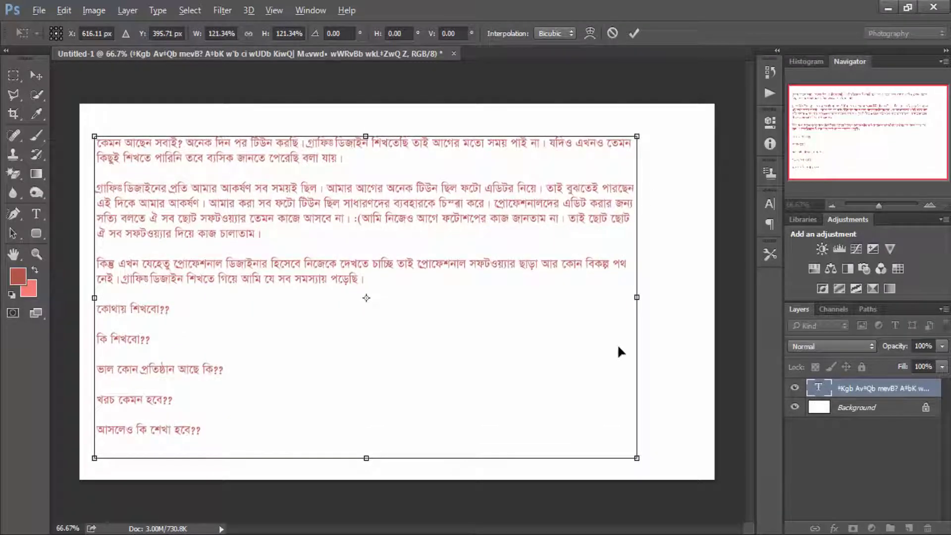
pyautogui.press('Return')
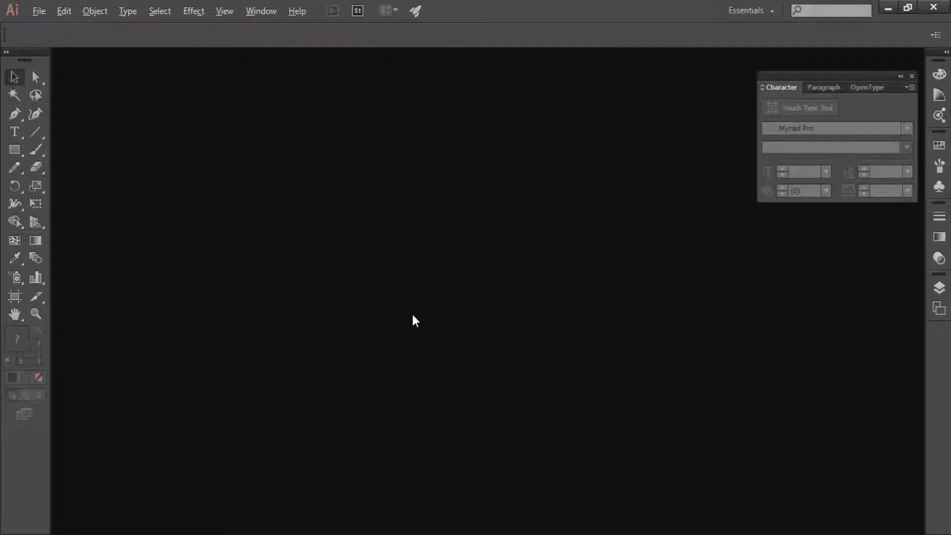
# Create a new blank Illustrator document and paste the converted article into a drawn text area
pyautogui.hotkey('ctrl', 'n')
pyautogui.press('Return')
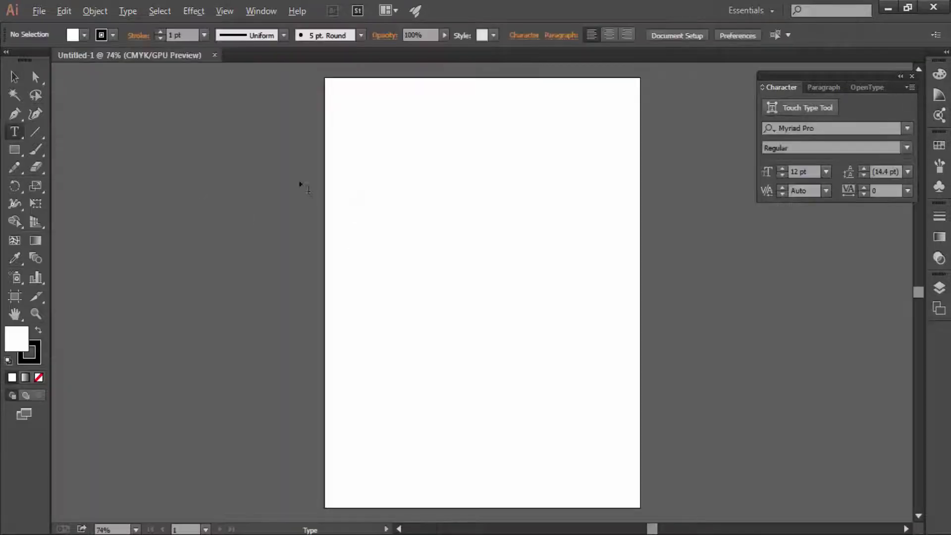
pyautogui.moveTo(344, 132); pyautogui.dragTo(600, 416)
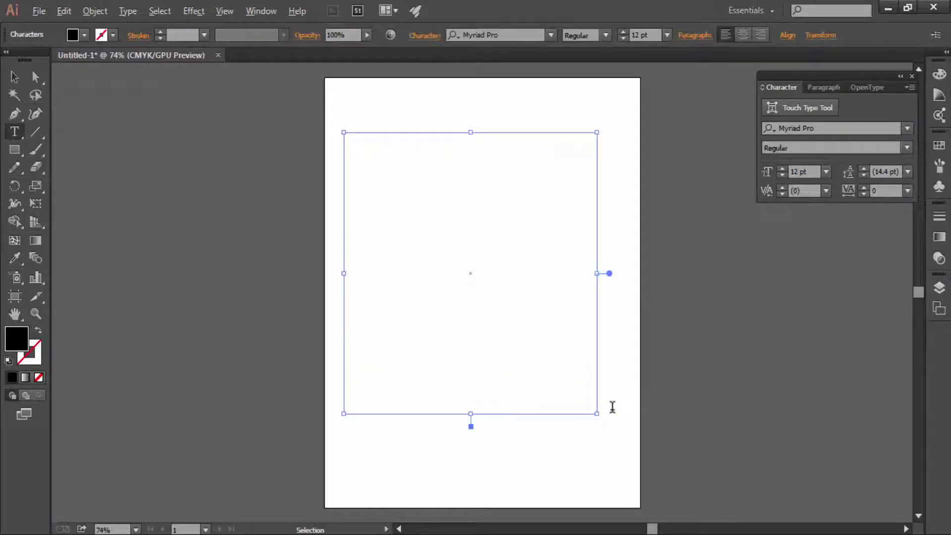
pyautogui.hotkey('ctrl', 'v')
# Set all the pasted article text in the SutonnyMJ font
pyautogui.hotkey('ctrl', 'a')
pyautogui.click(491, 31)
pyautogui.write('s')
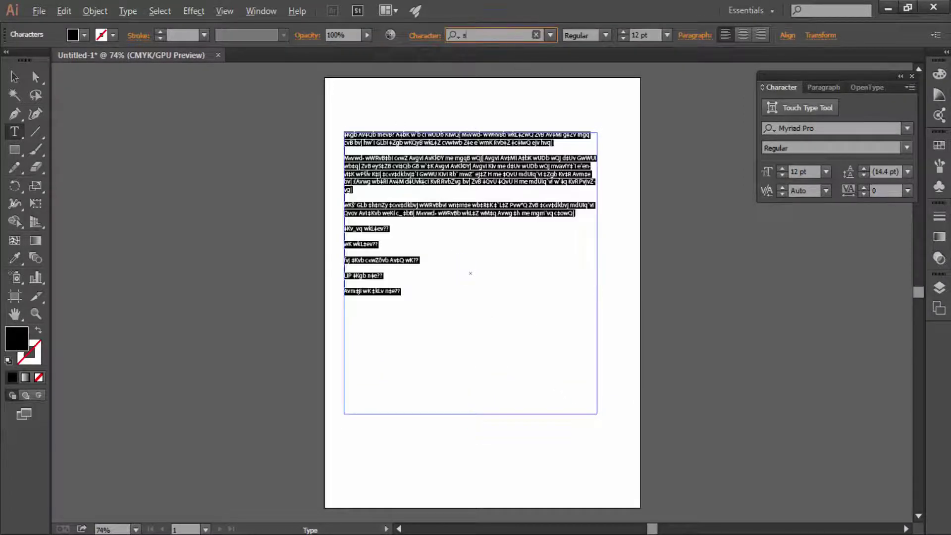
pyautogui.write('ut')
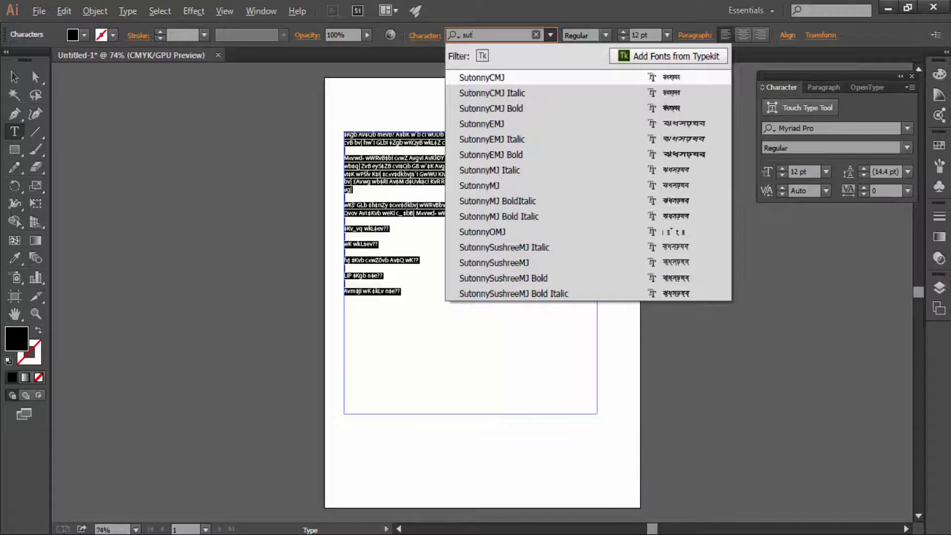
pyautogui.click(492, 187)
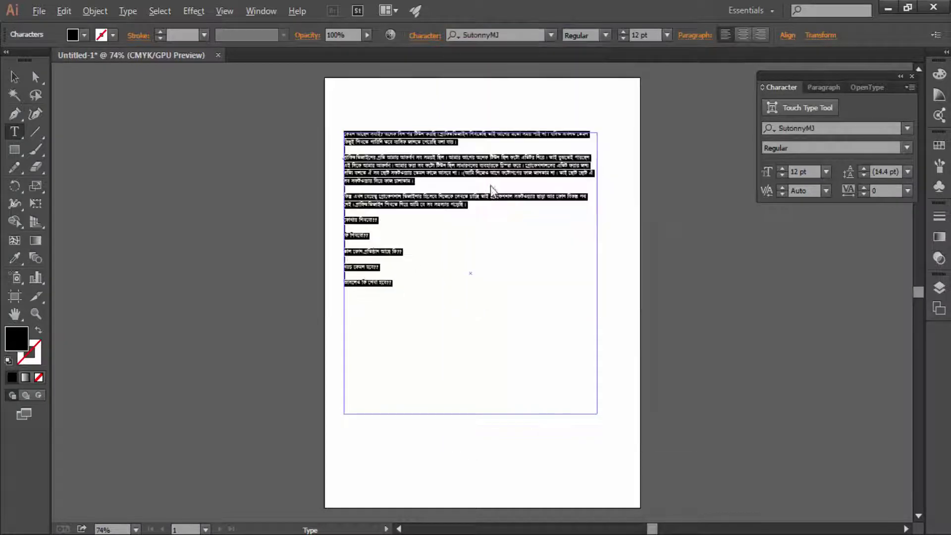
pyautogui.hotkey('ctrl', '+')
pyautogui.hotkey('ctrl', '+')
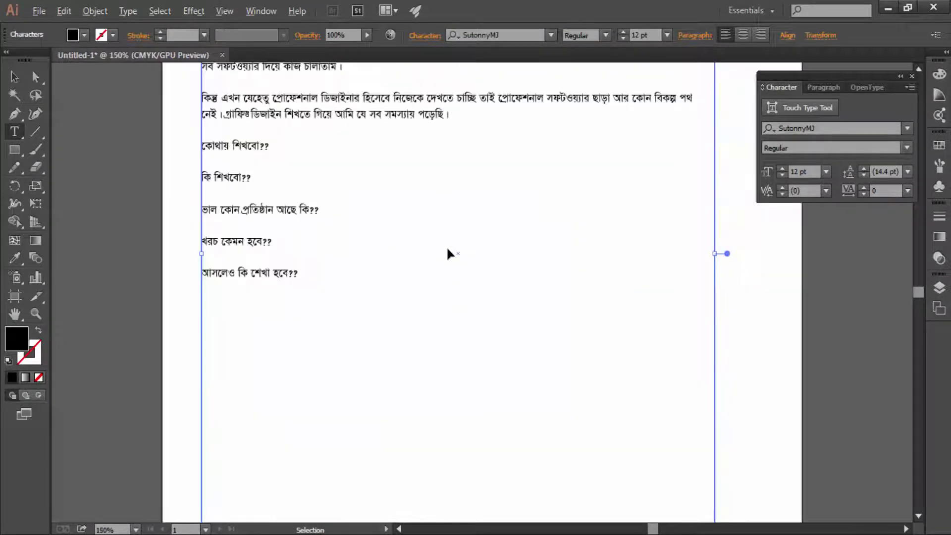
pyautogui.scroll(5, 88, 280)
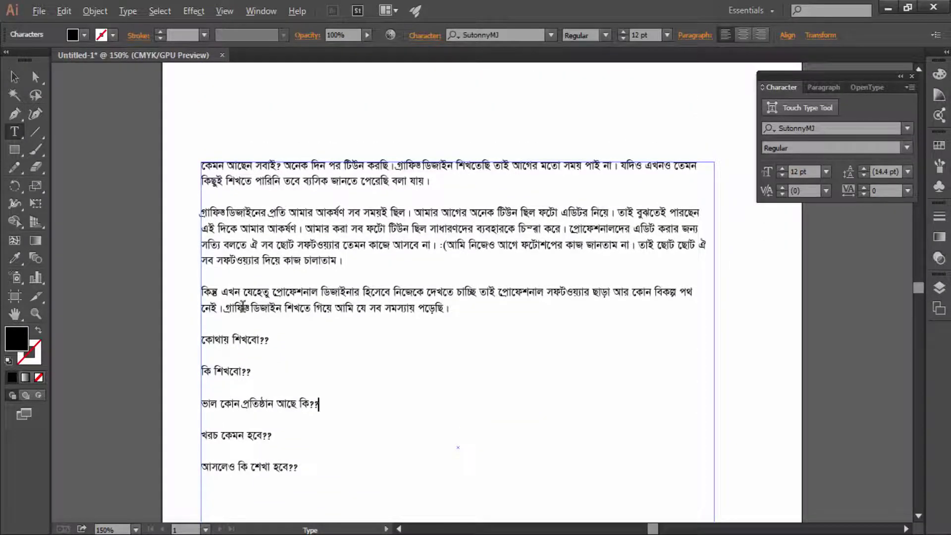
pyautogui.scroll(-1, 244, 305)
pyautogui.scroll(-1, 244, 305)
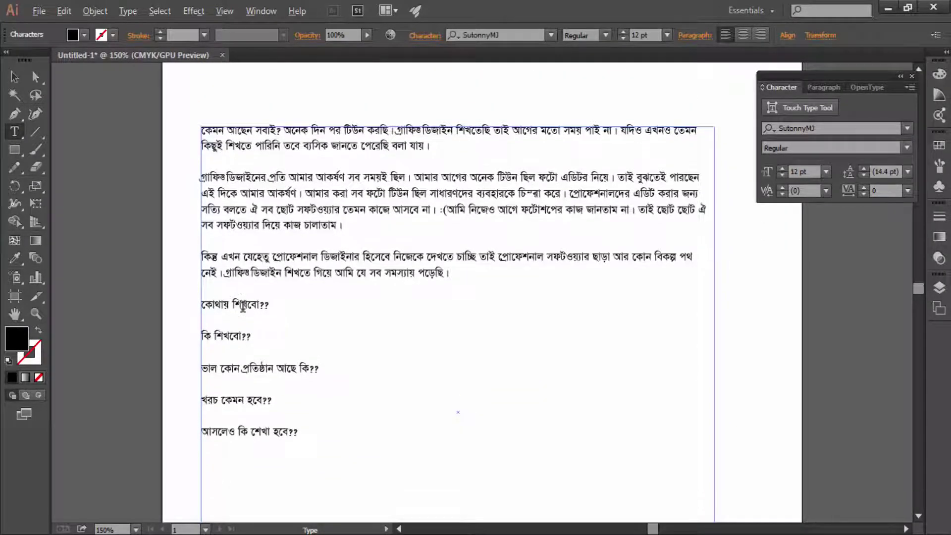
pyautogui.scroll(-1, 244, 305)
pyautogui.scroll(-1, 243, 305)
pyautogui.scroll(-1, 243, 305)
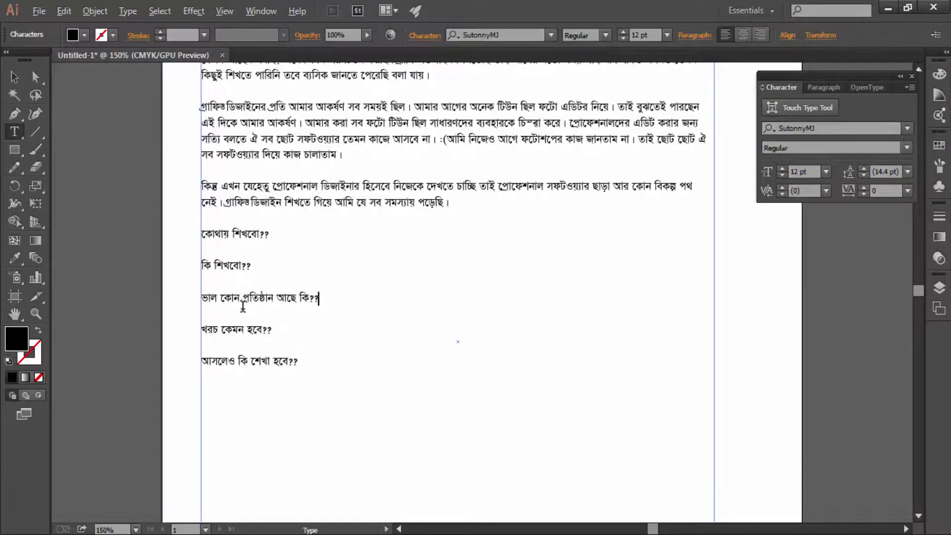